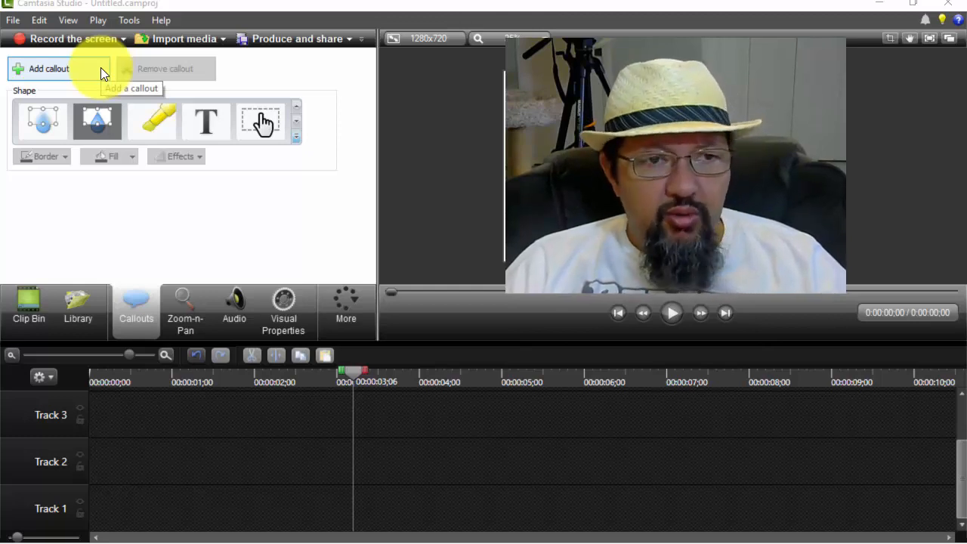
Import the video "hand on gs writing 30fps.mp4" and place it at the start of Track 3
left_click(167, 39)
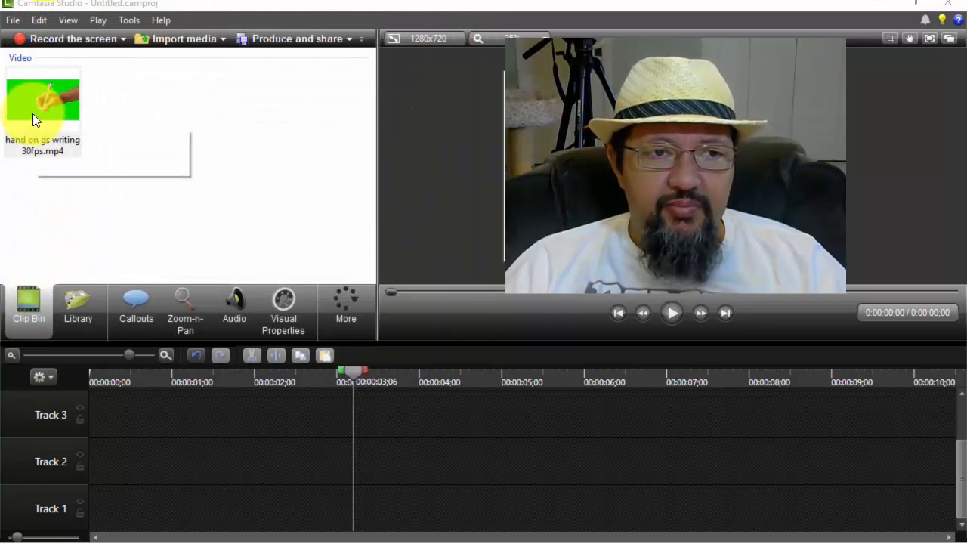
mouse_move(43, 112)
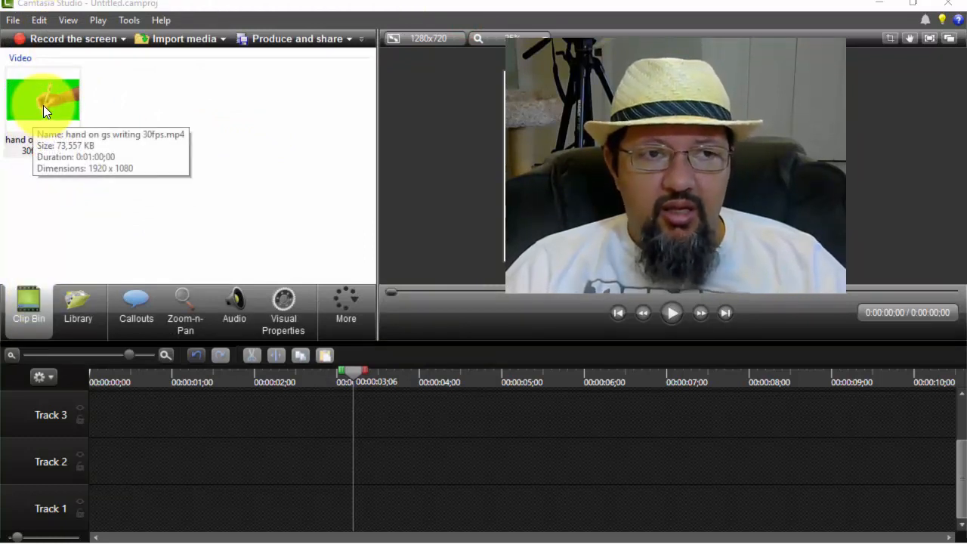
left_click_drag(43, 96, 114, 416)
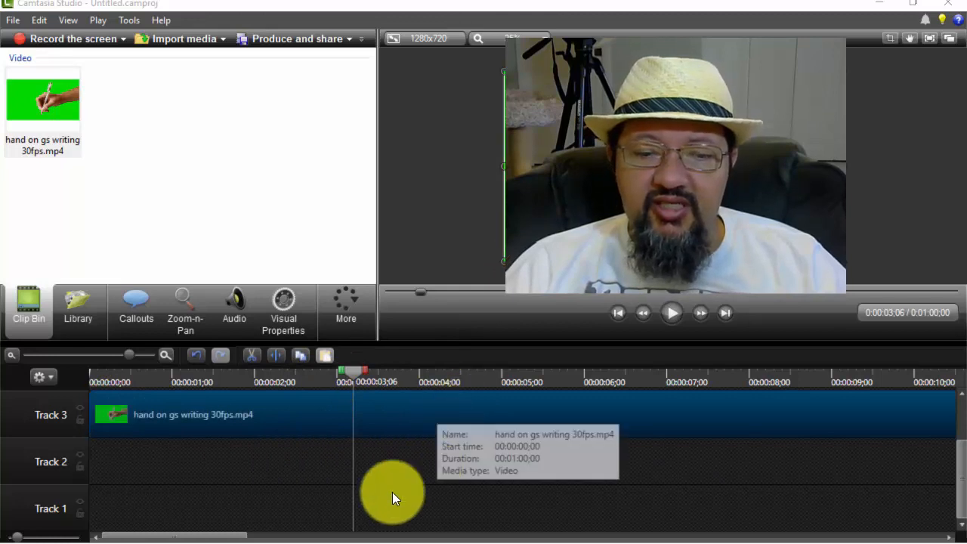
Play the writing-hand clip from the beginning of the timeline to review its motion
left_click_drag(222, 533, 330, 534)
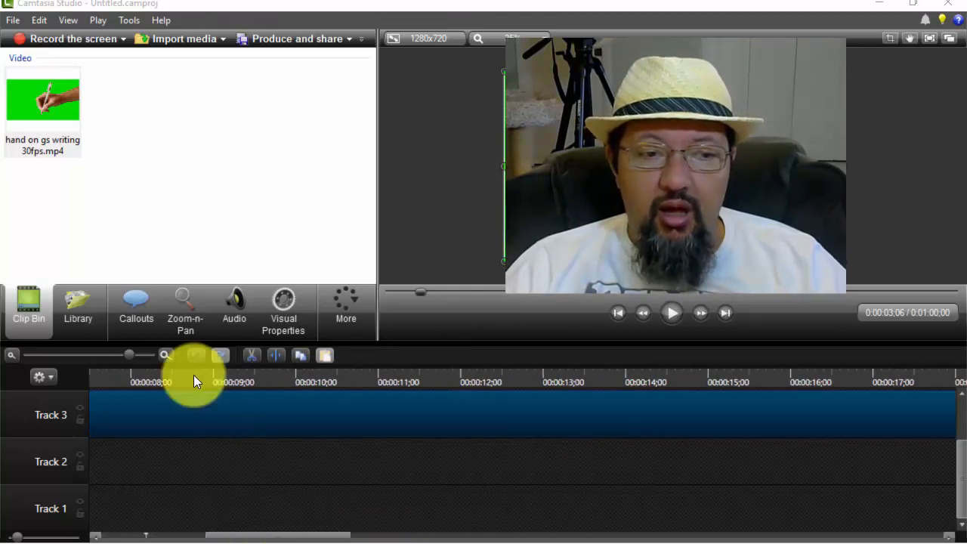
left_click_drag(122, 355, 84, 355)
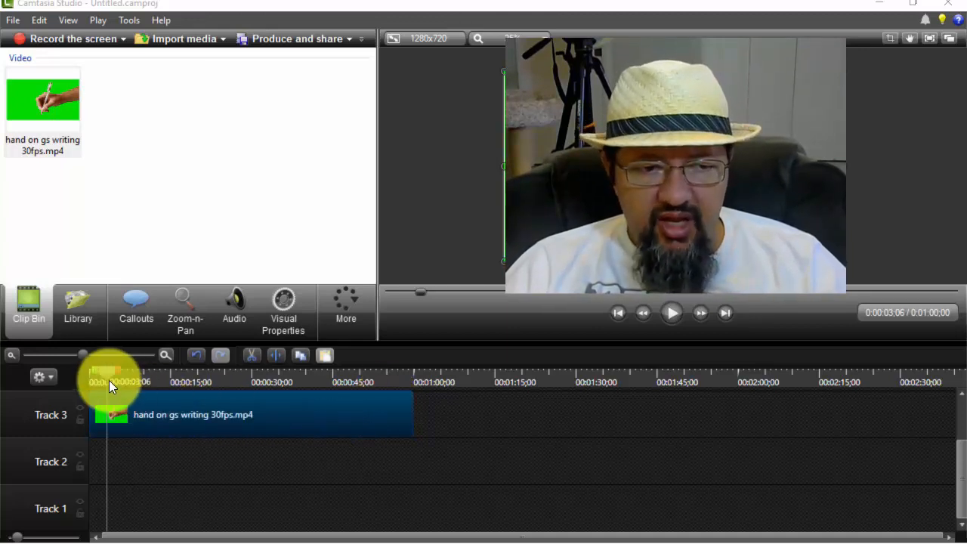
left_click_drag(105, 373, 63, 371)
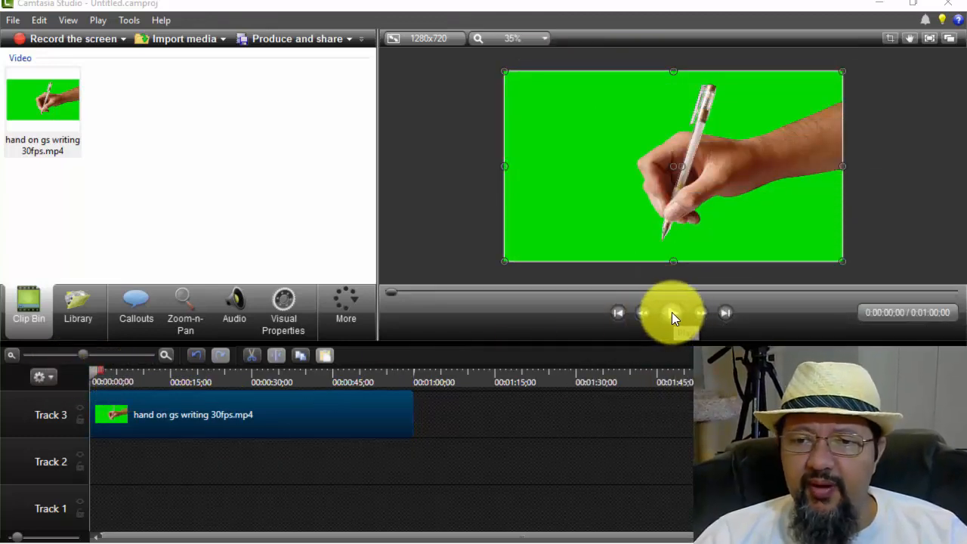
left_click(672, 312)
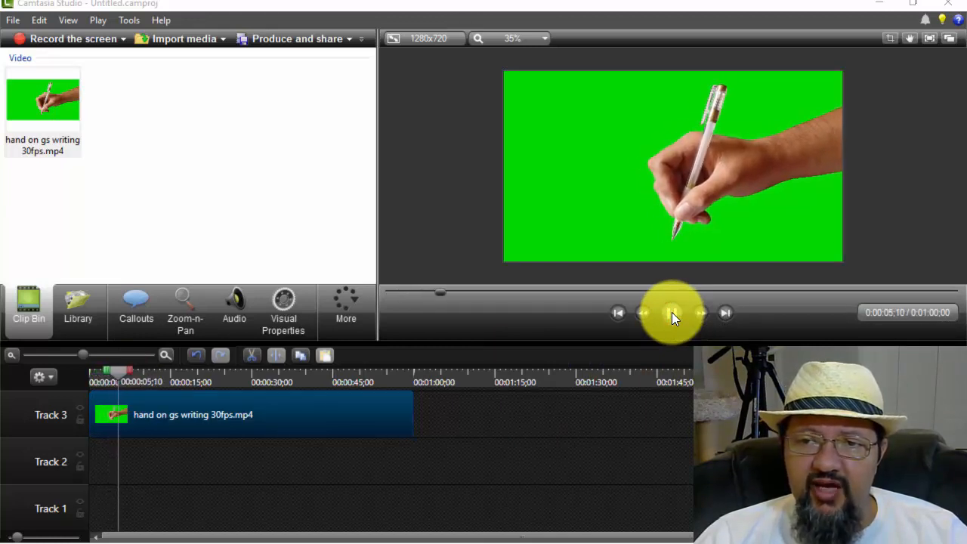
left_click(672, 312)
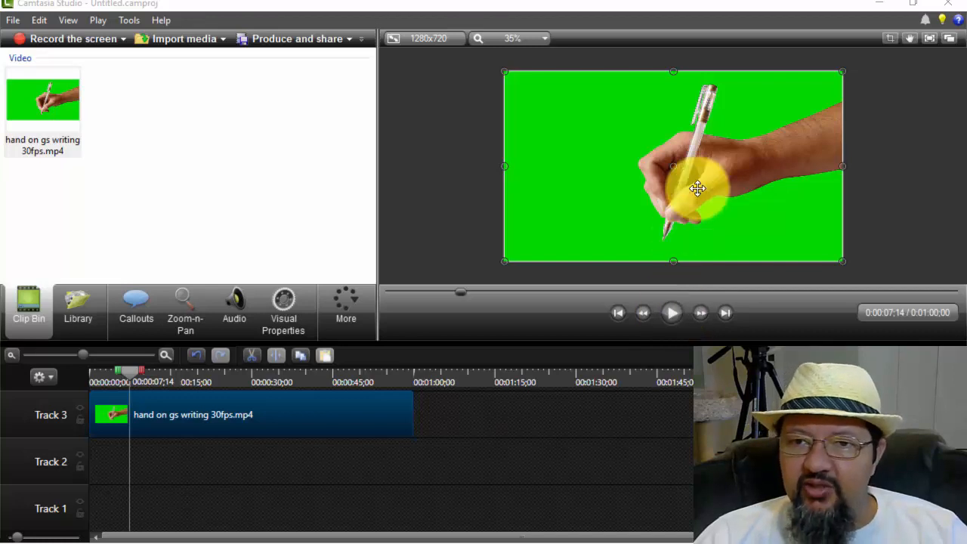
Rotate the hand clip to about -76 degrees and position it on the canvas at about X -314, Y 37
left_click_drag(681, 166, 598, 216)
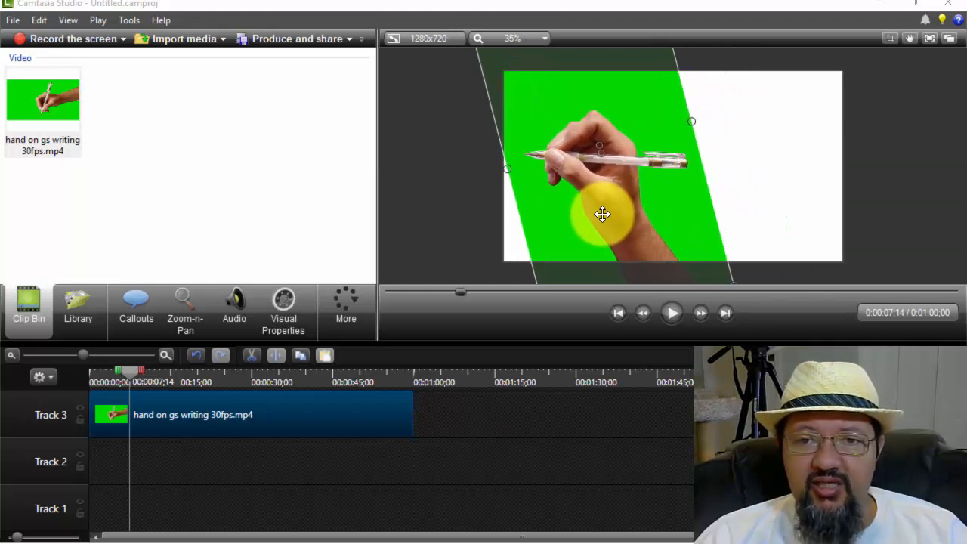
left_click(677, 313)
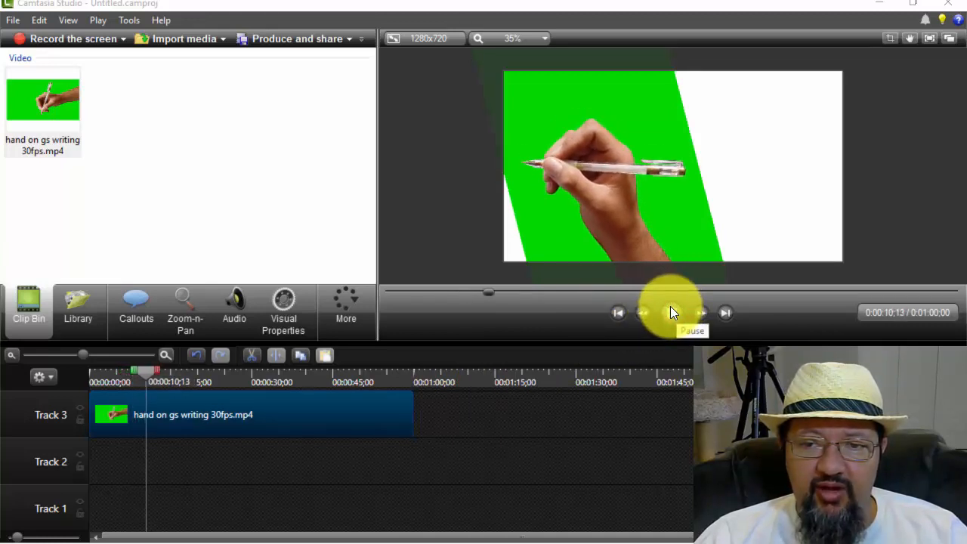
left_click(671, 306)
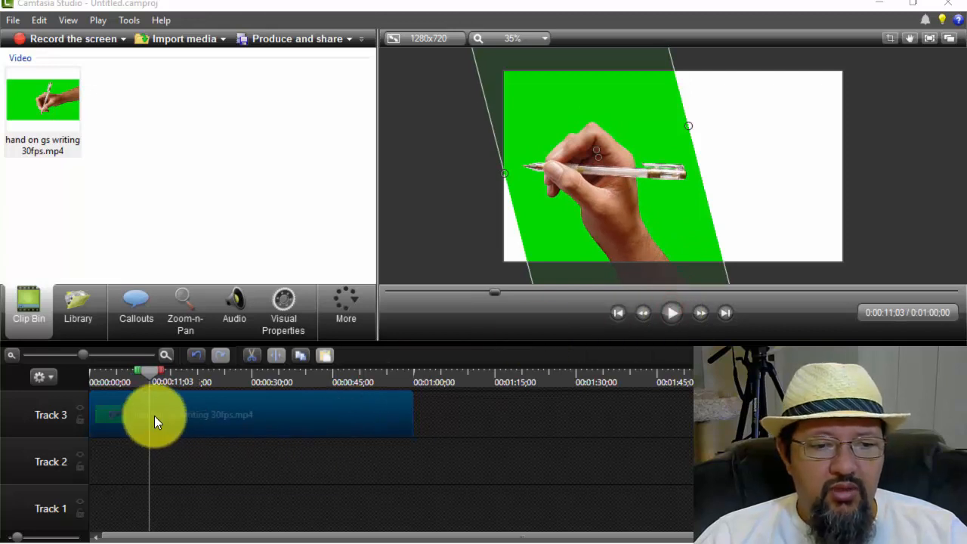
left_click_drag(150, 371, 83, 379)
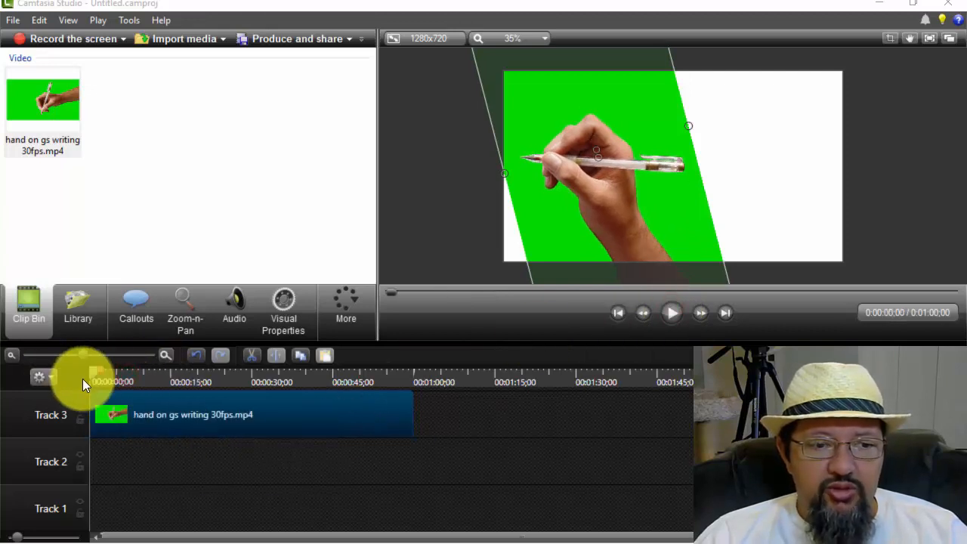
left_click(178, 408)
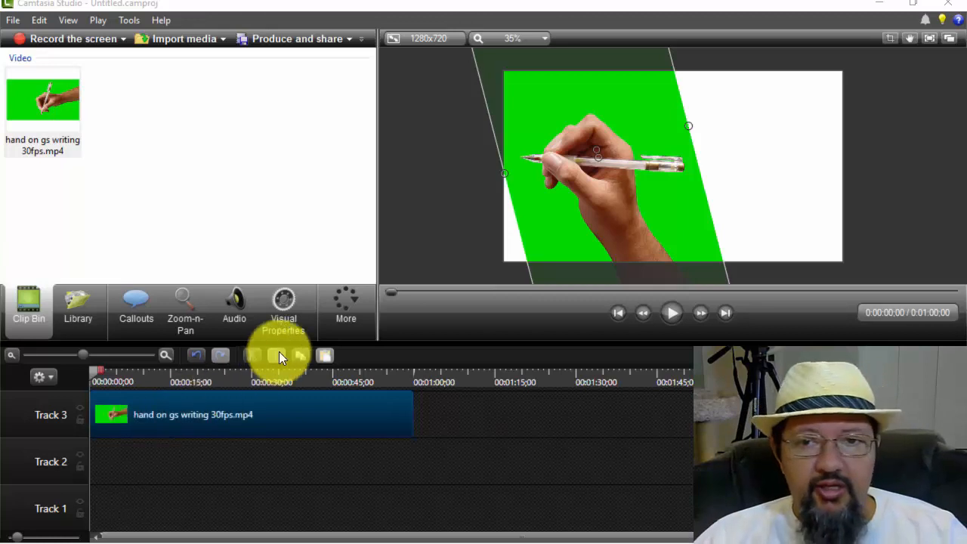
left_click_drag(582, 94, 575, 143)
Enable the Remove a color visual effect on the hand clip
left_click(225, 407)
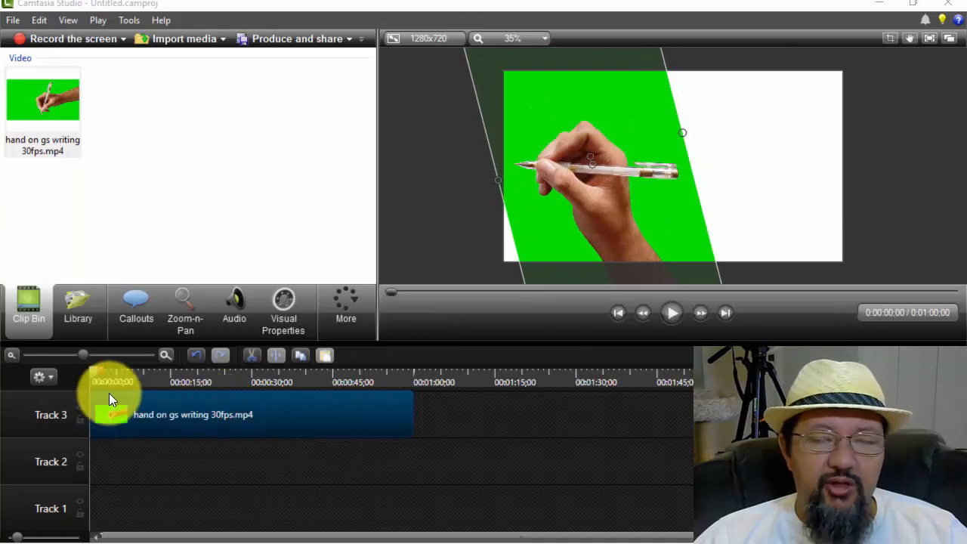
left_click(291, 305)
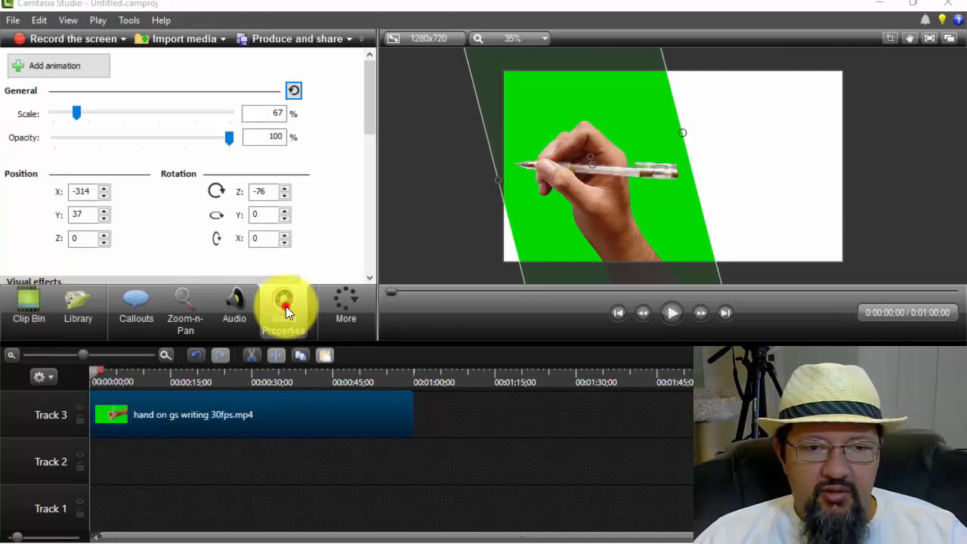
left_click_drag(373, 77, 373, 134)
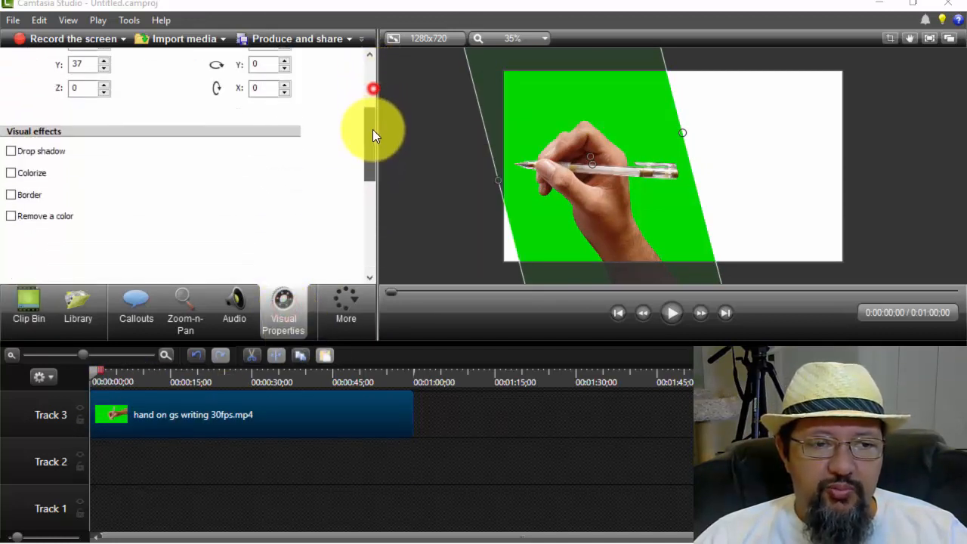
left_click(10, 204)
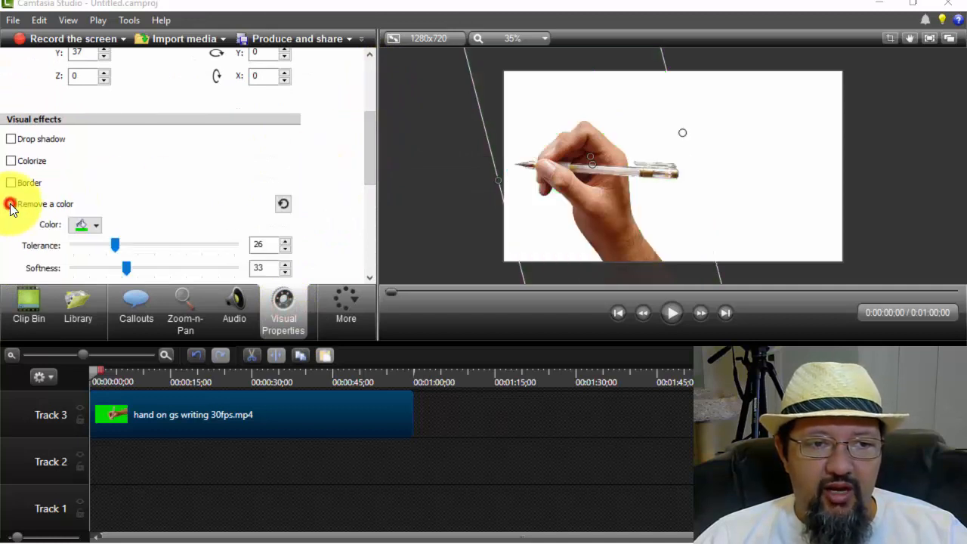
Set the color to remove to the green sampled from the hand clip's background on the canvas
left_click(98, 226)
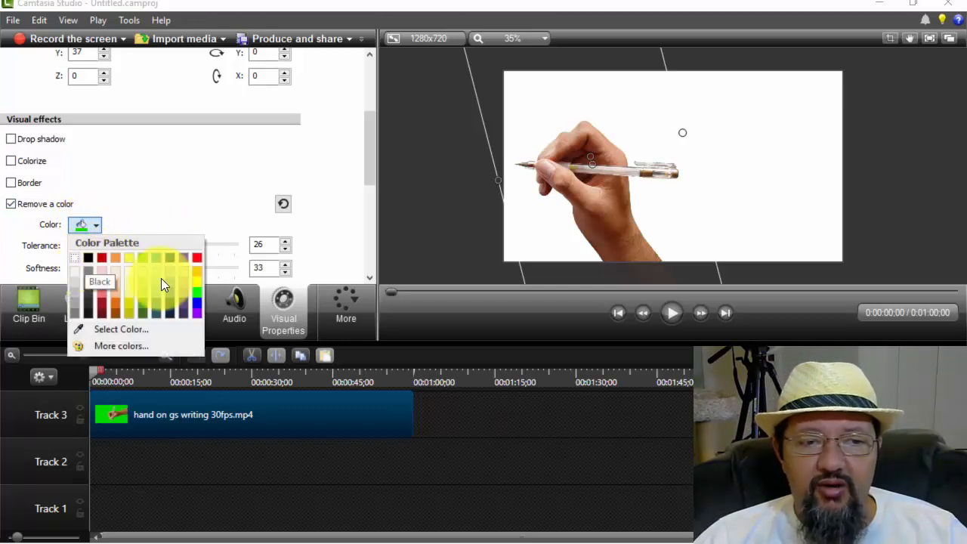
left_click(198, 312)
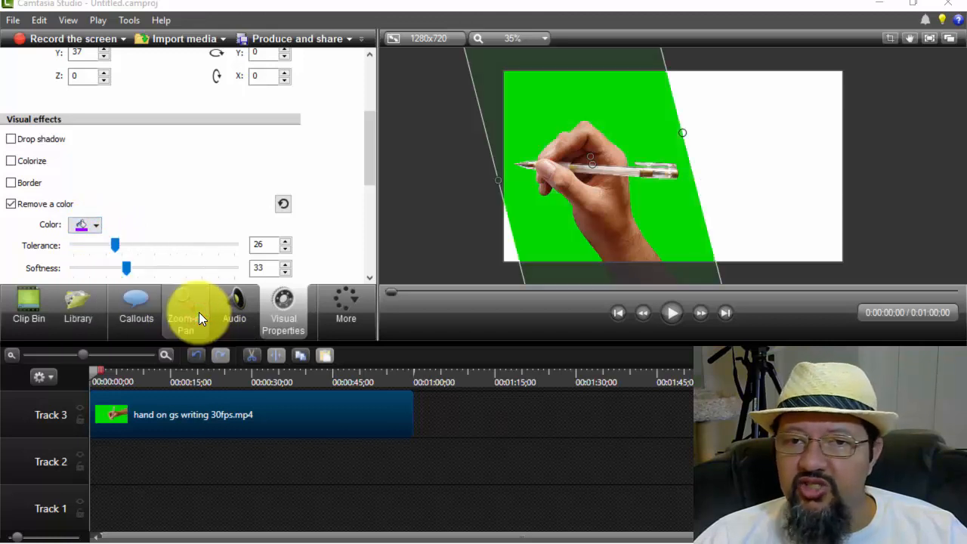
left_click(97, 226)
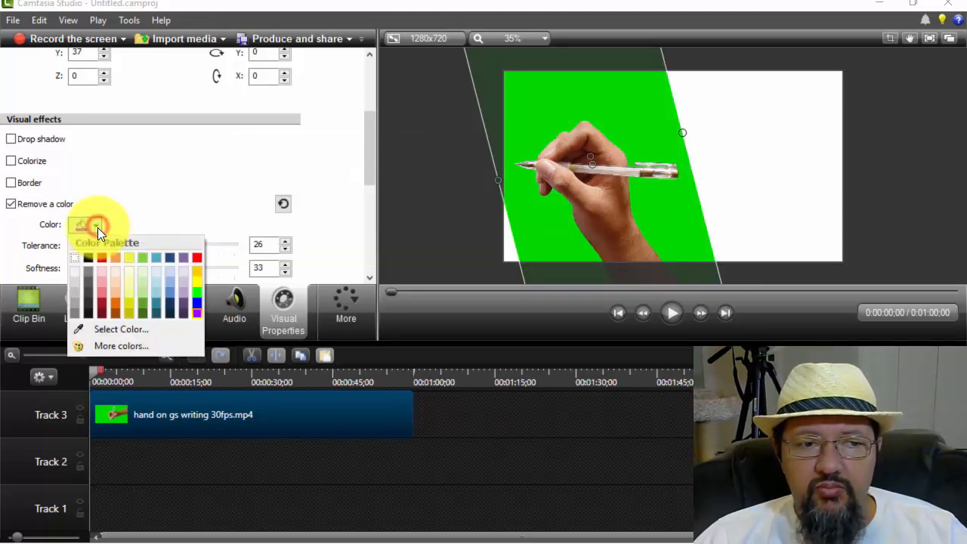
left_click(123, 328)
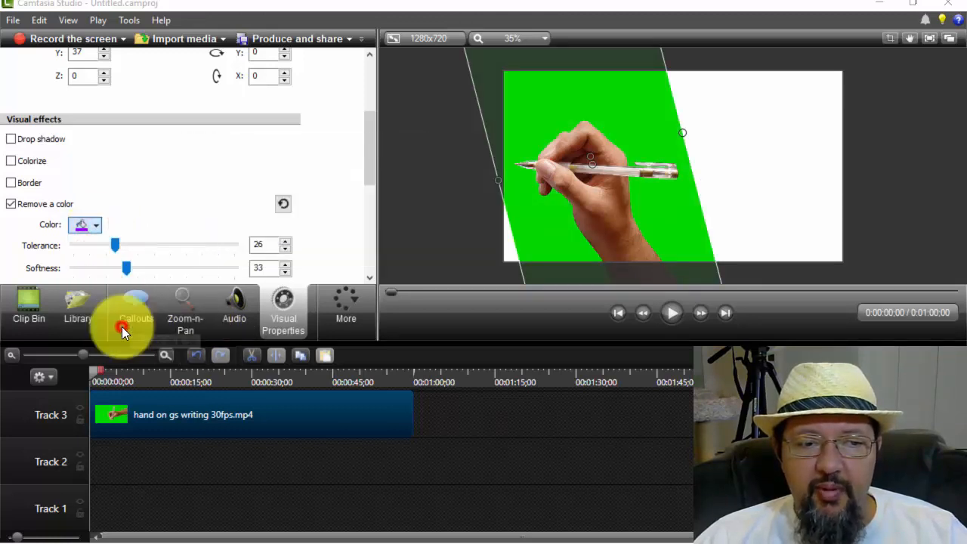
left_click(577, 100)
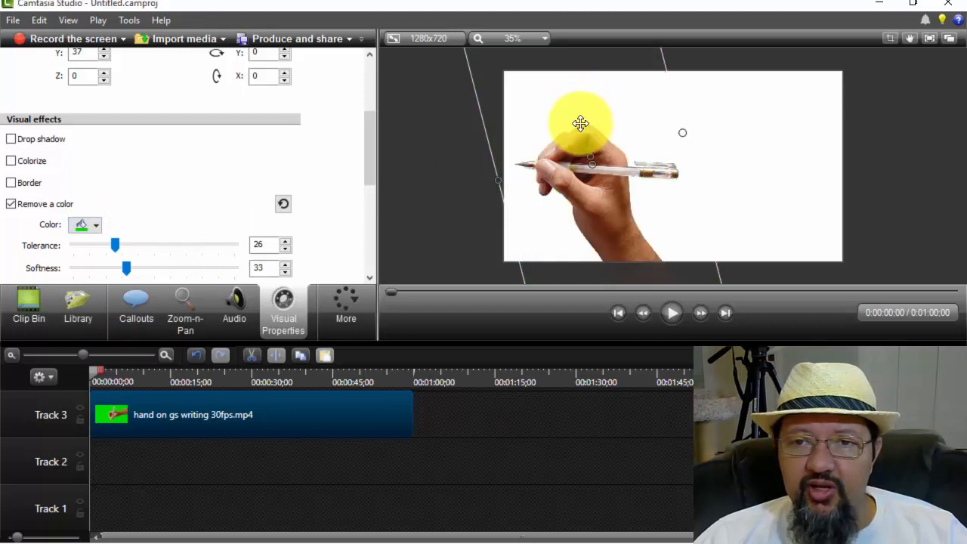
Set the Tolerance of the hand clip's color removal to 31
scroll(581, 124, "up", 3)
scroll(580, 123, "up", 1)
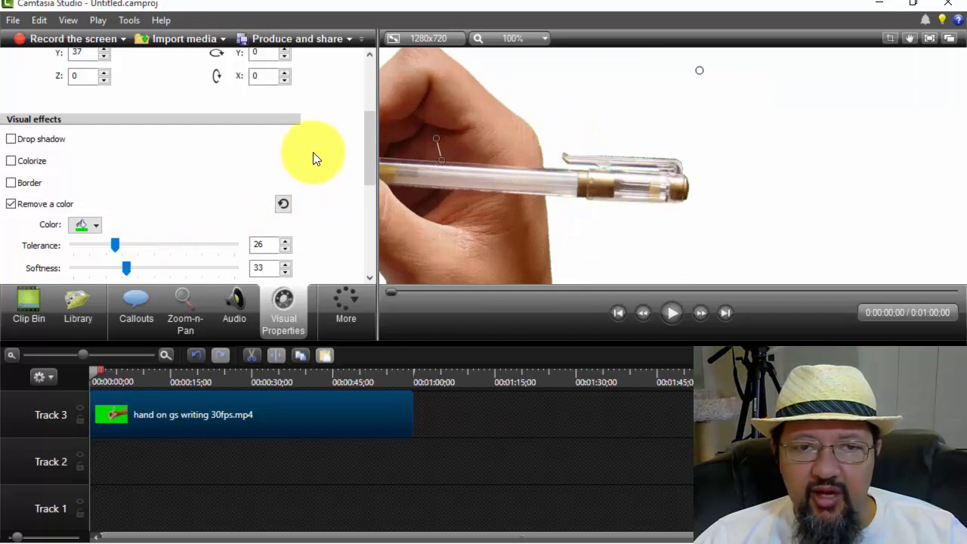
left_click_drag(372, 162, 302, 181)
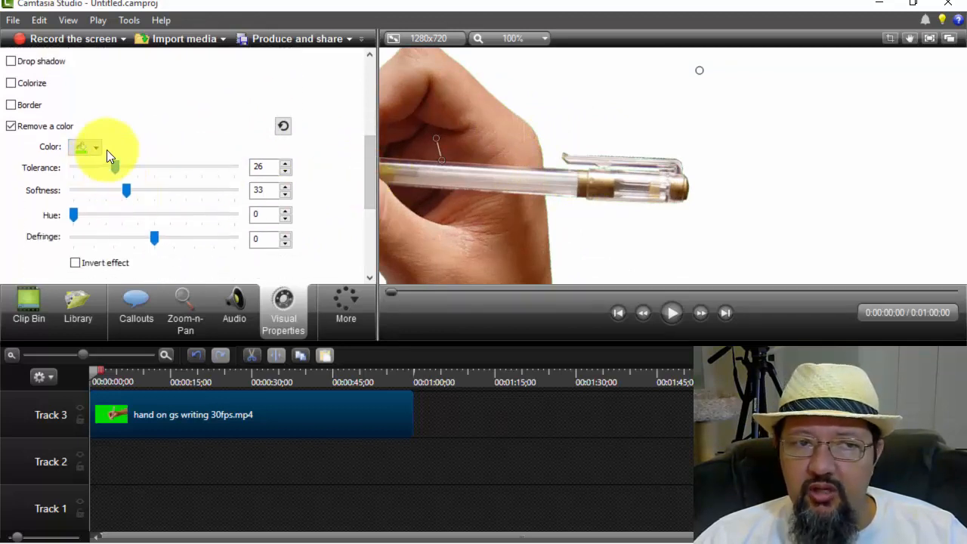
mouse_move(115, 164)
left_mouse_down()
mouse_move(74, 155)
mouse_move(126, 157)
left_mouse_up()
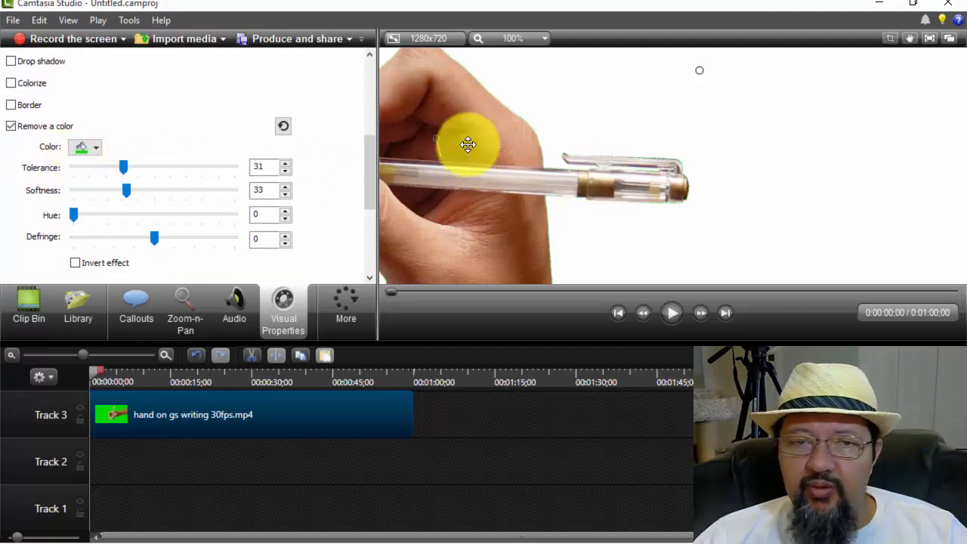
Move the hand clip down until the hand and pen are completely off the lower edge of the canvas
scroll(476, 149, "down", 1)
scroll(483, 148, "down", 1)
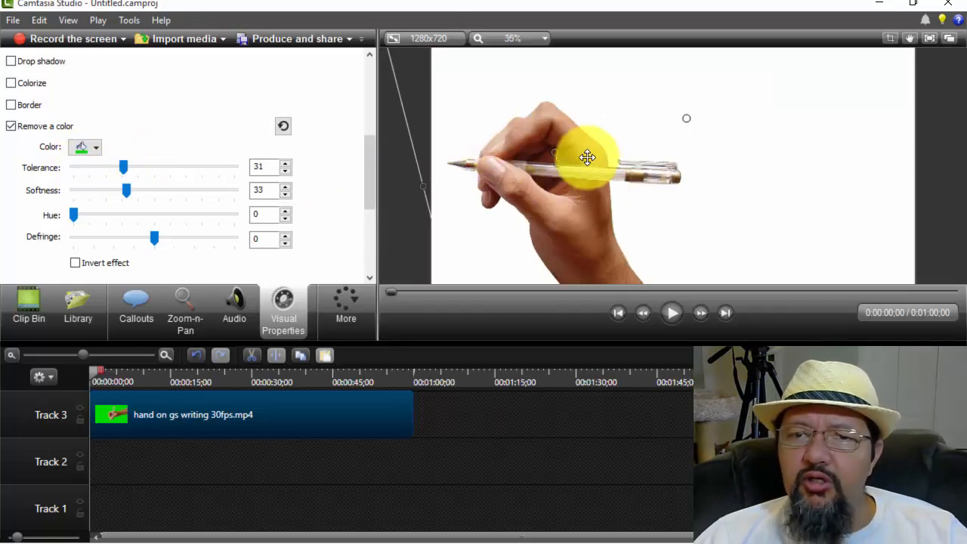
scroll(587, 156, "down", 1)
scroll(587, 157, "up", 1)
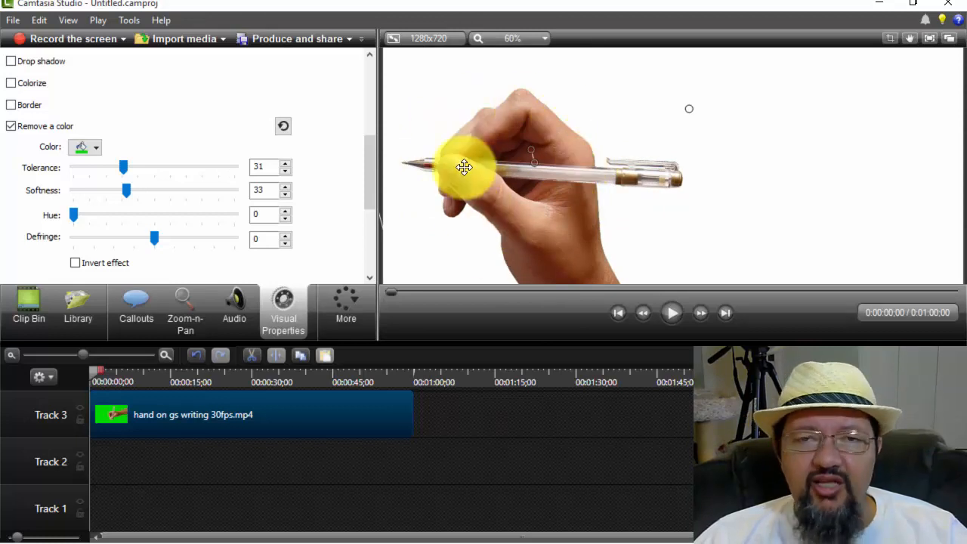
scroll(499, 142, "down", 1)
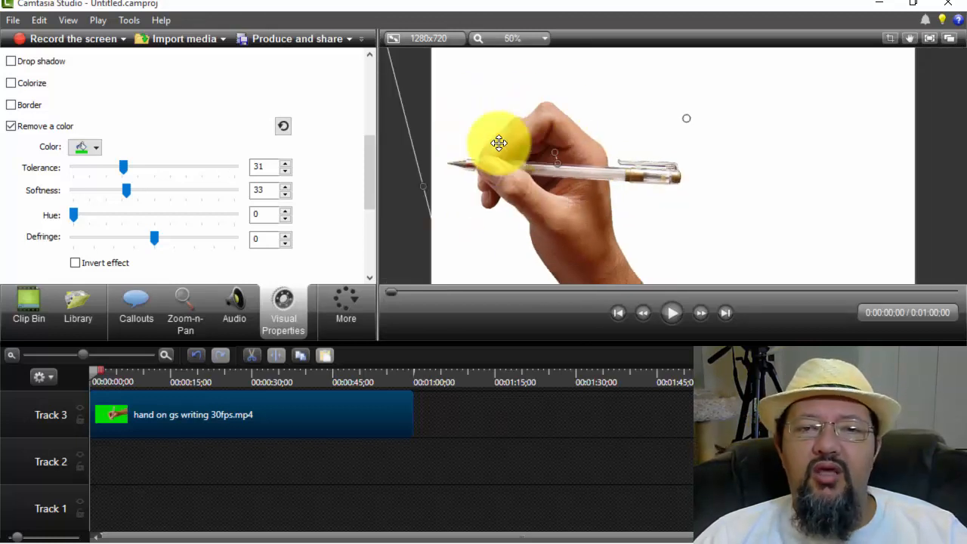
scroll(499, 143, "down", 1)
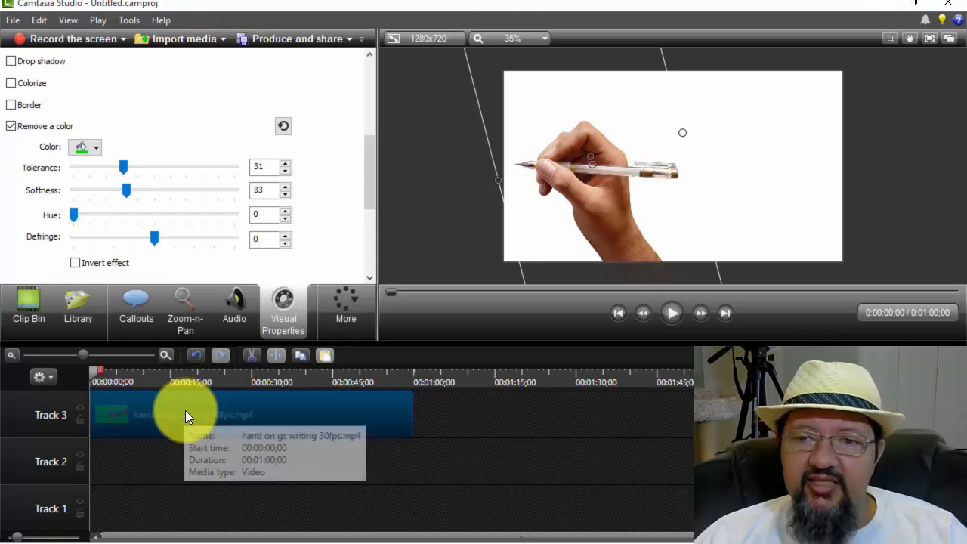
left_click_drag(192, 411, 158, 418)
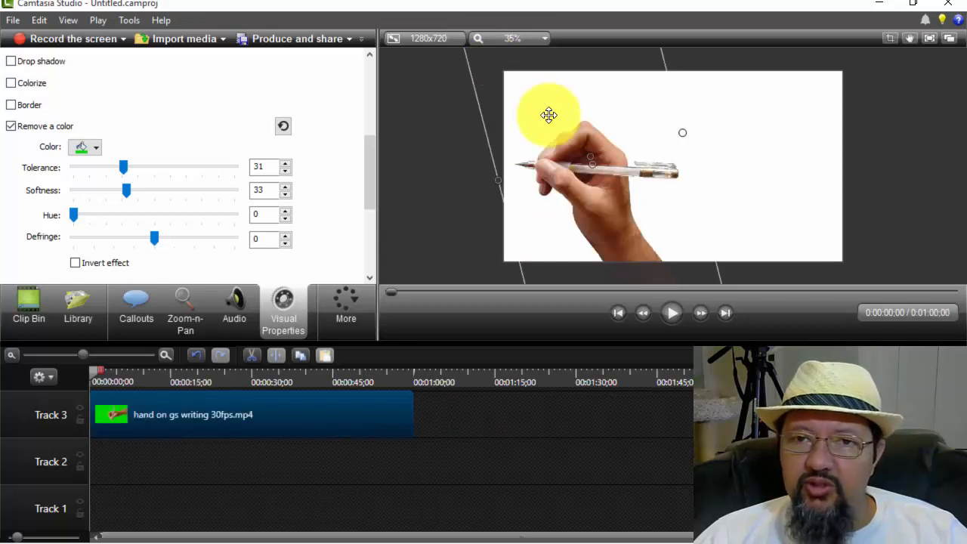
left_click_drag(545, 102, 571, 269)
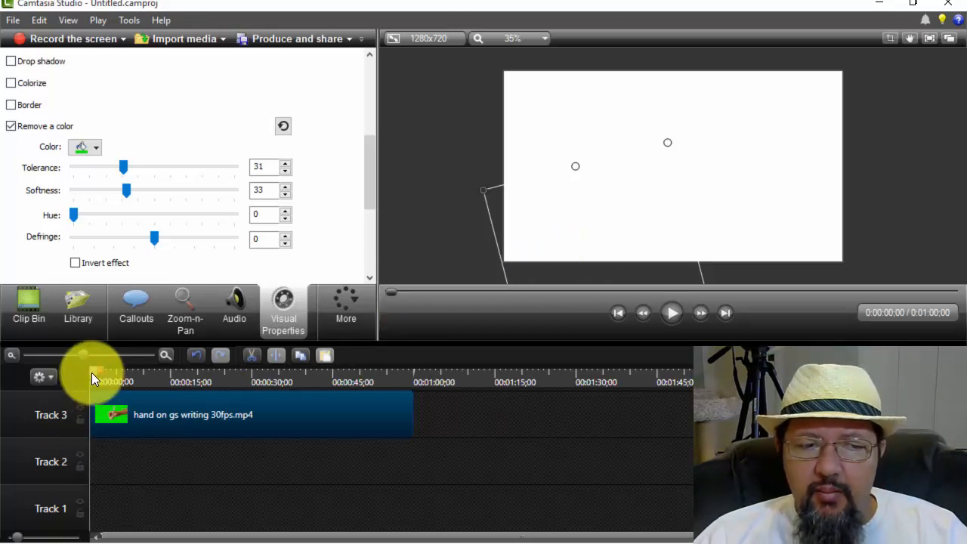
Extend the first frame of the hand clip on Track 3 with a duration of 1 second
left_click(142, 400)
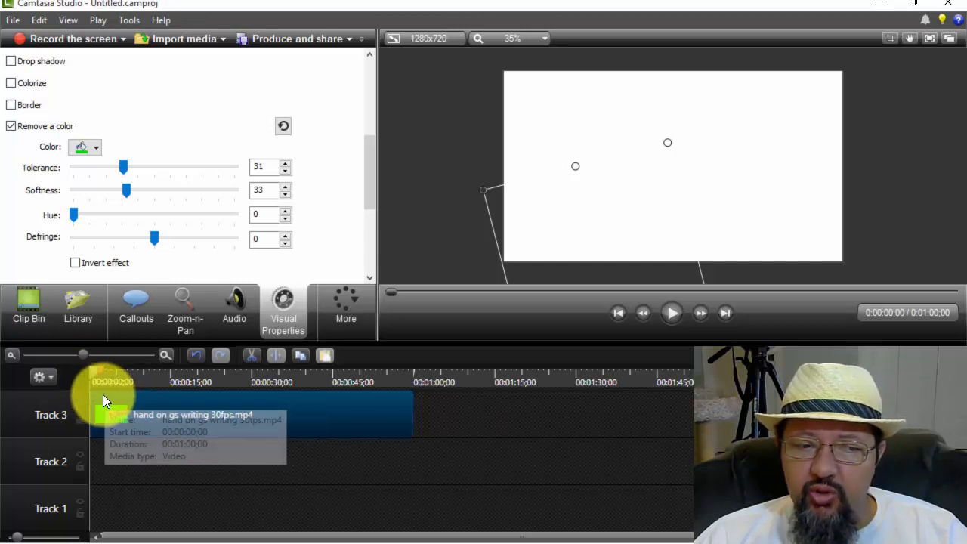
right_click(132, 395)
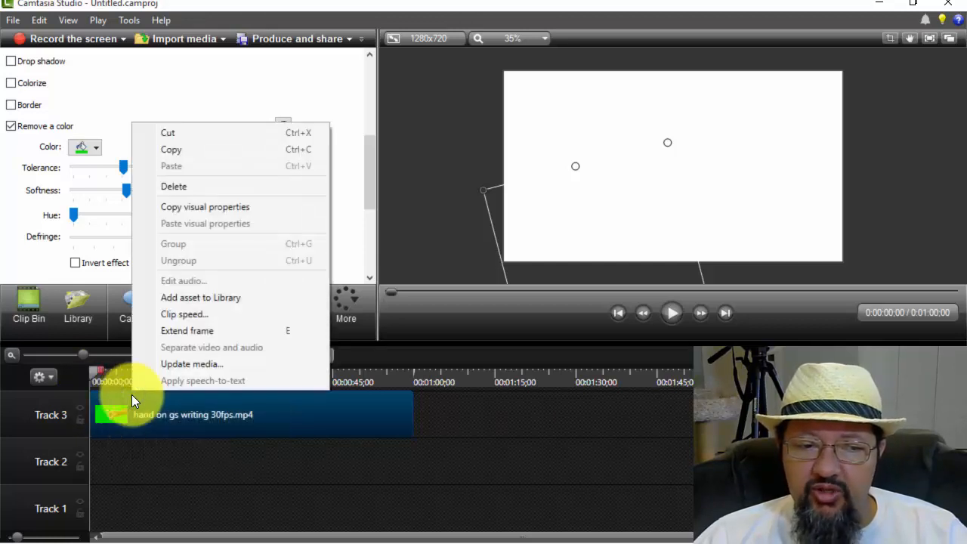
left_click(205, 330)
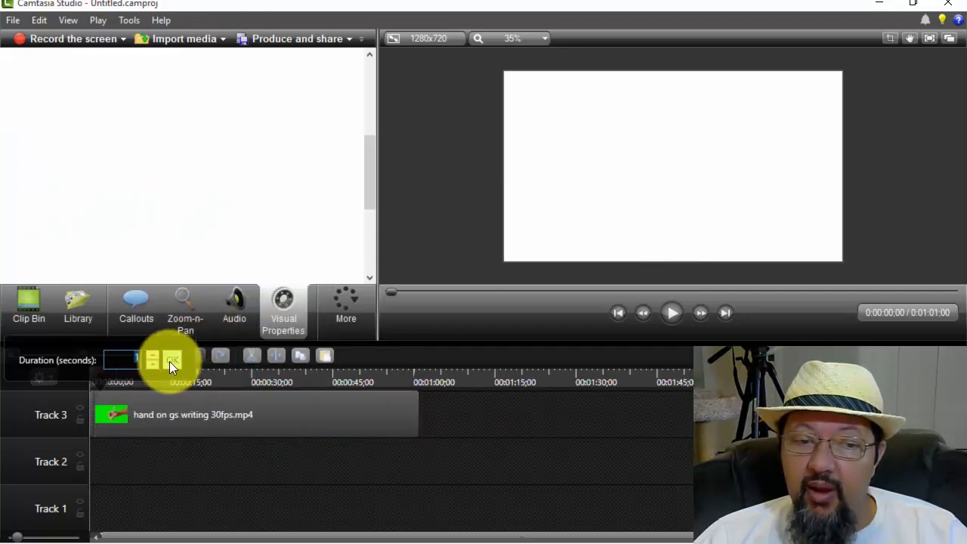
left_click(172, 360)
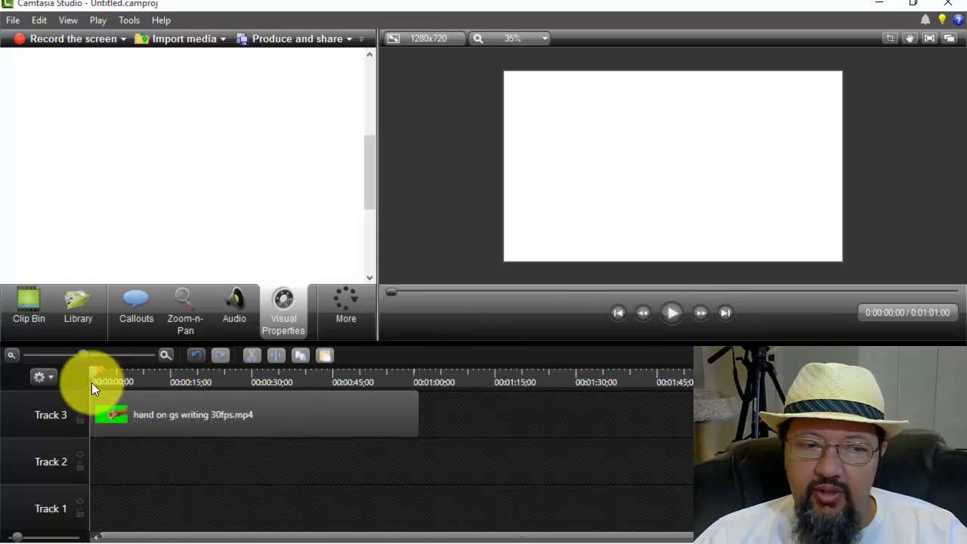
Move the hand clip on Track 3 back up onto the canvas and preview its writing motion from the timeline's start
left_click_drag(92, 382, 95, 372)
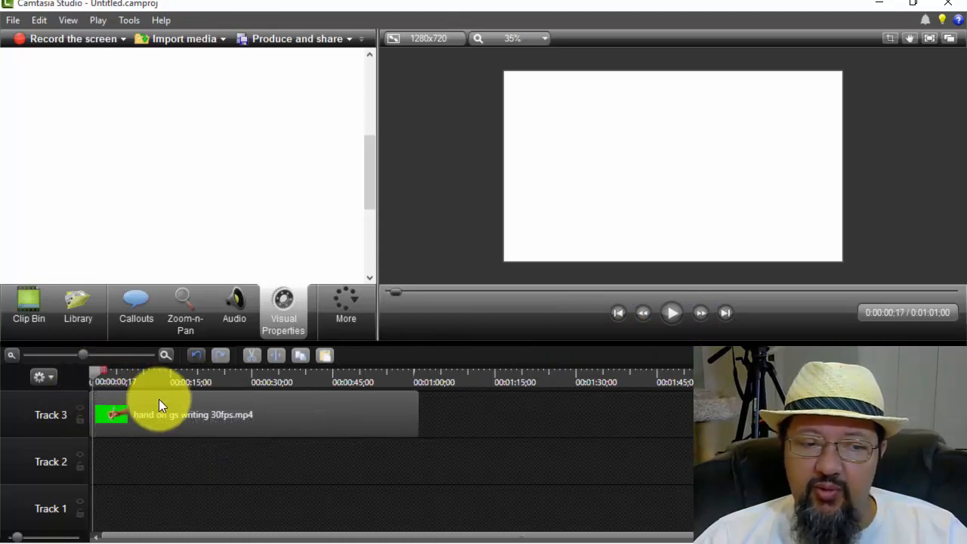
left_click(158, 404)
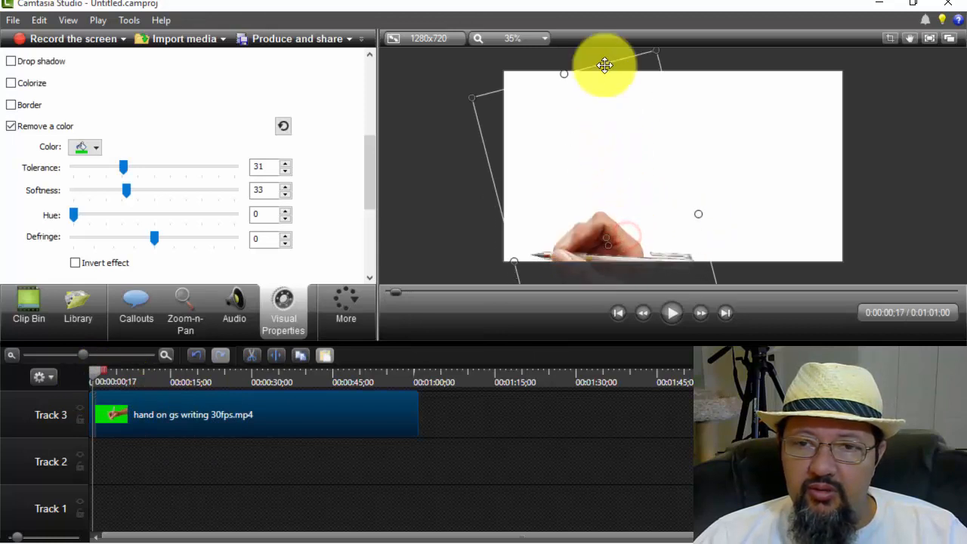
left_click_drag(91, 374, 82, 376)
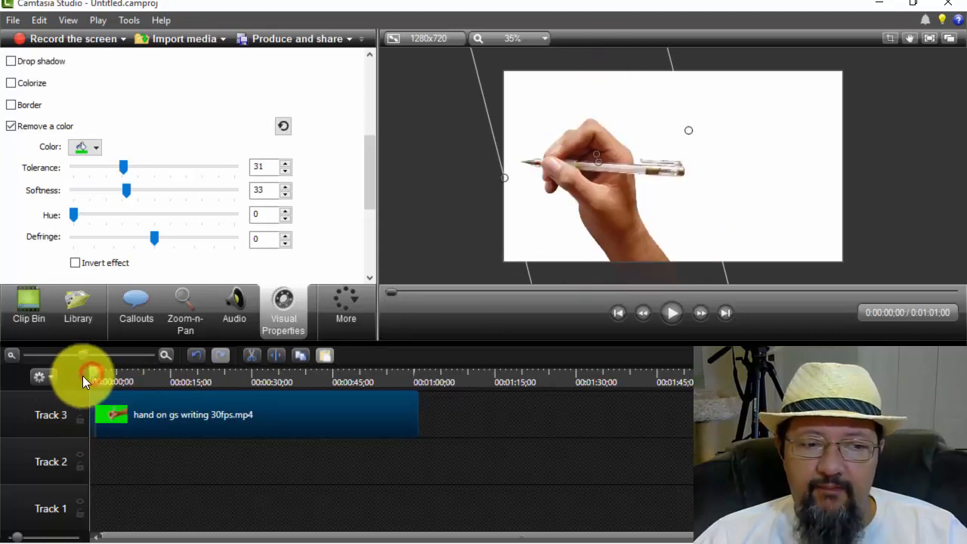
left_click(669, 314)
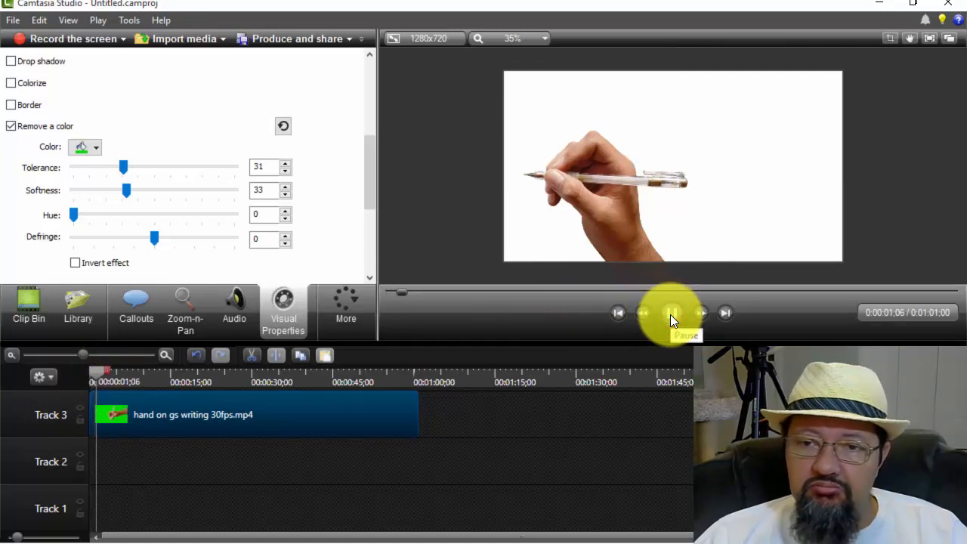
left_click(670, 314)
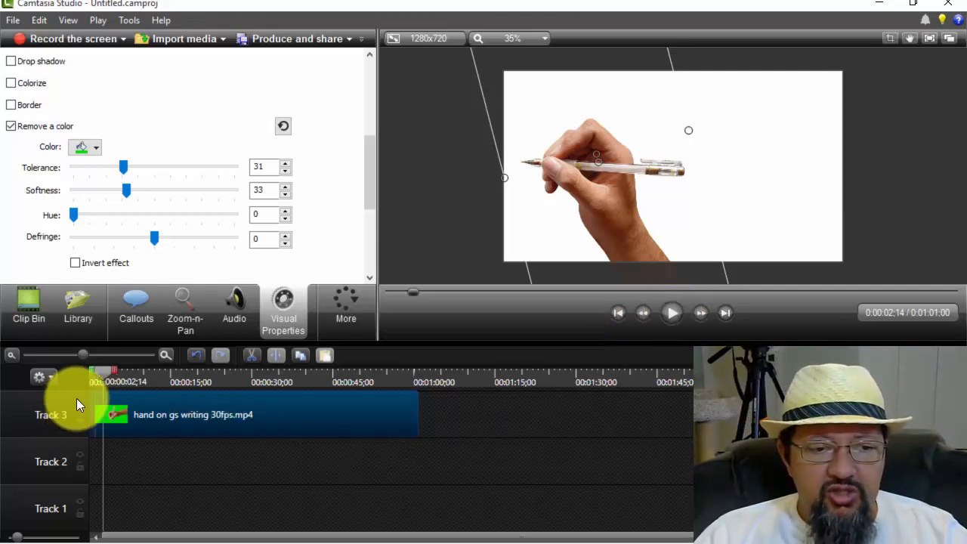
At the start of the timeline, move the hand clip below the canvas to about X -160, Y -591
left_click_drag(101, 373, 66, 372)
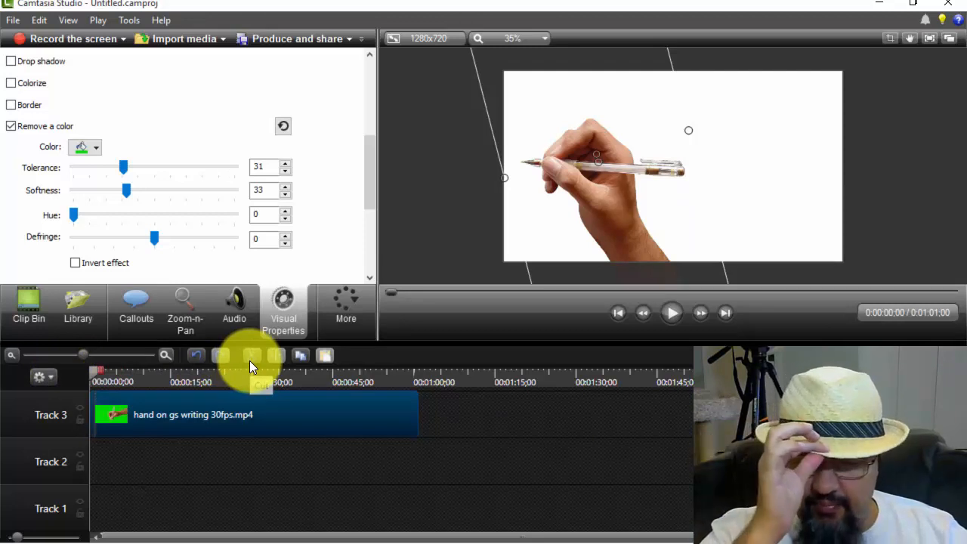
left_click(124, 397)
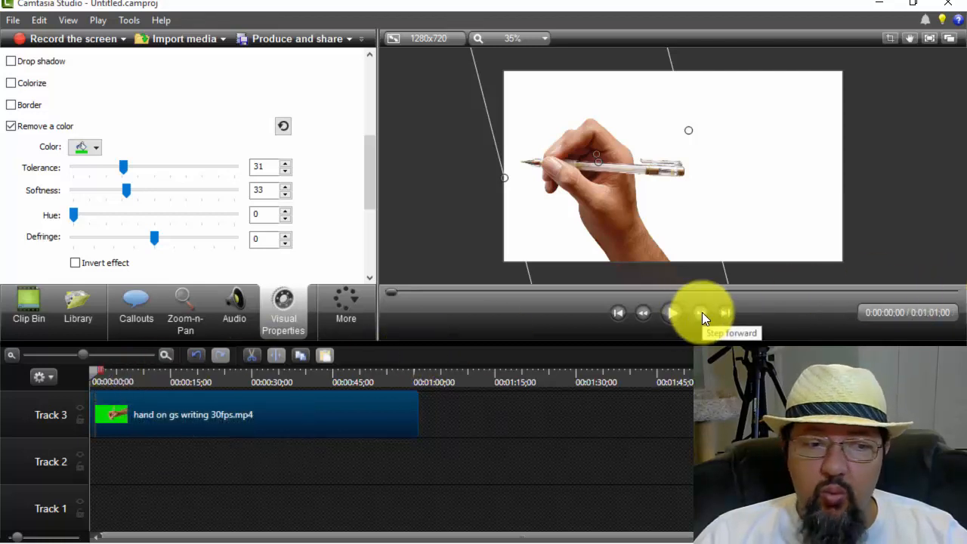
left_click_drag(613, 160, 648, 330)
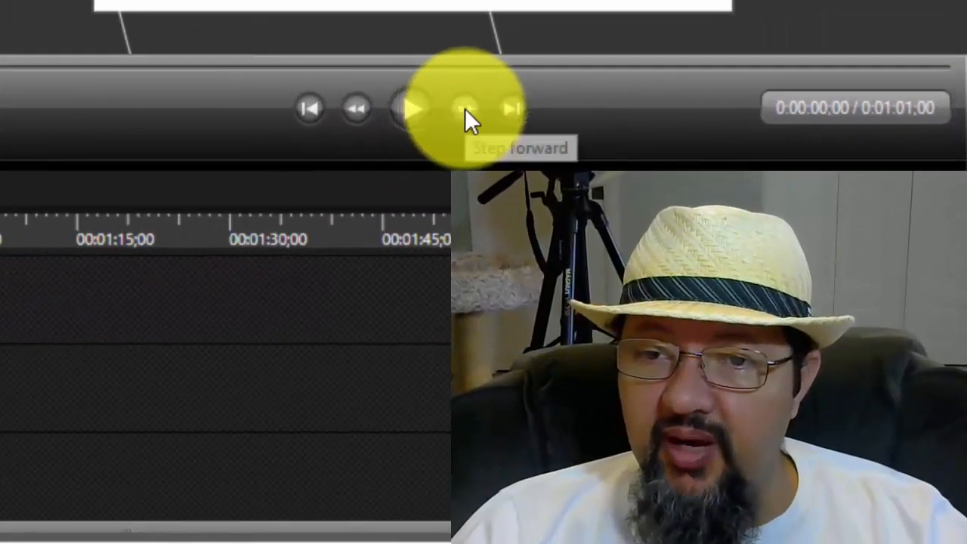
Position the playhead at exactly 0:00:01;00 and add an animation to the hand clip at that point
left_click(591, 218)
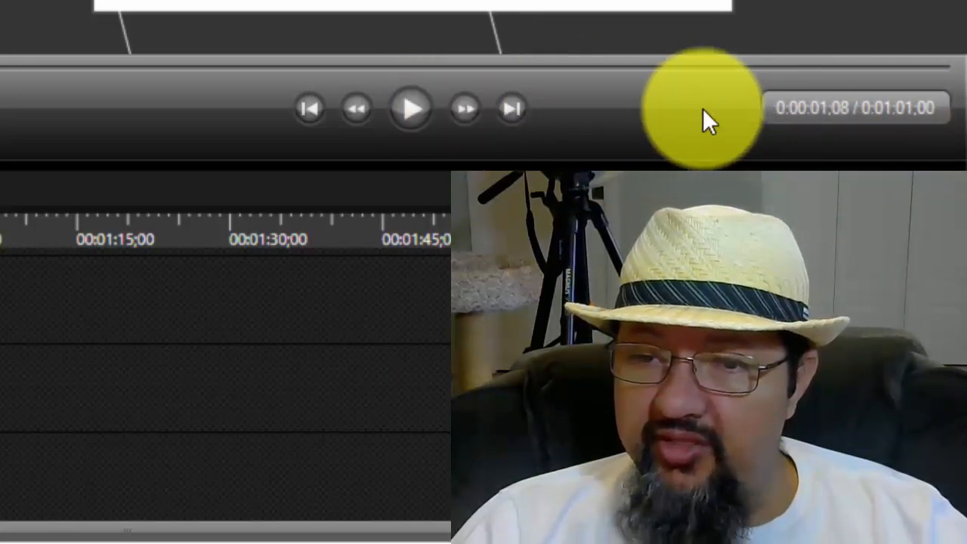
left_click(351, 109)
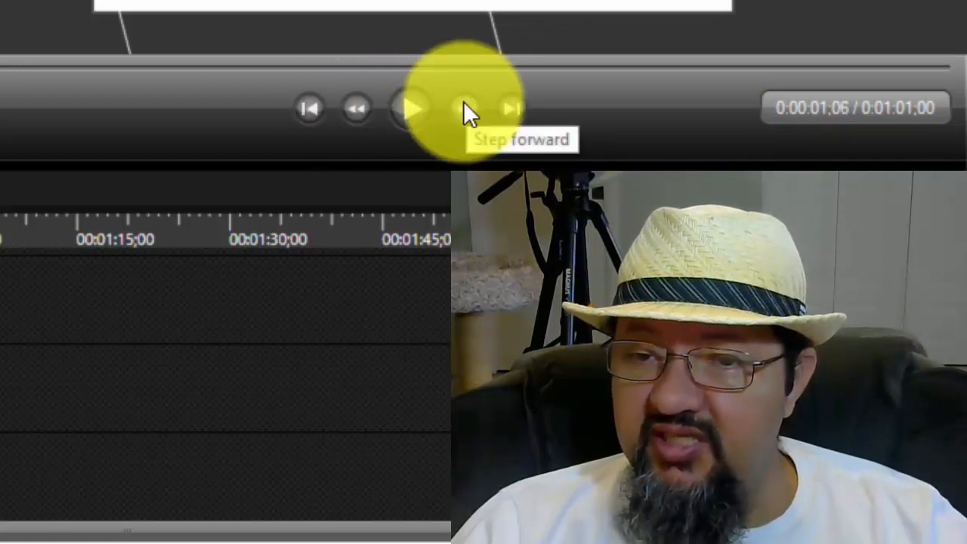
left_click(357, 109)
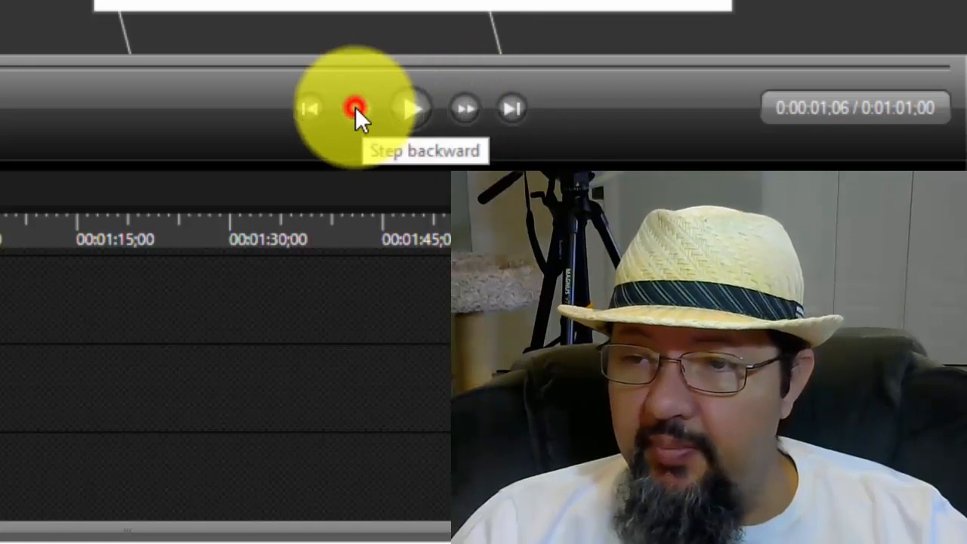
left_click(356, 107)
left_click(356, 107)
left_click(356, 107)
left_click(357, 106)
left_click(356, 107)
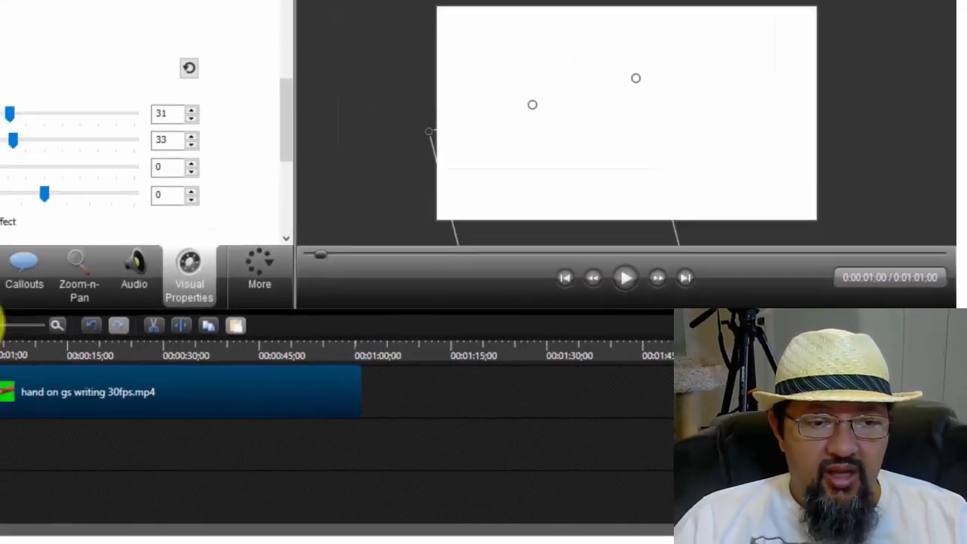
left_click_drag(100, 353, 154, 357)
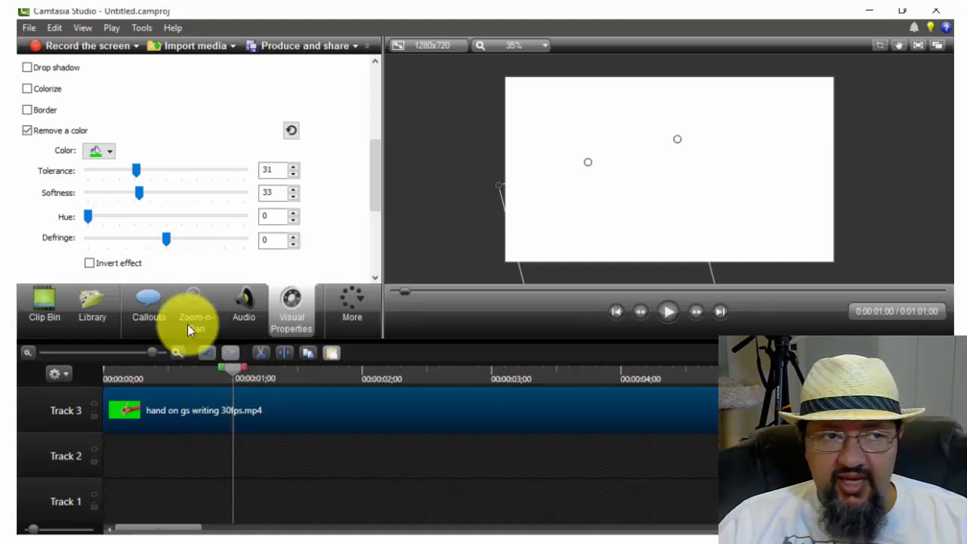
left_click(295, 310)
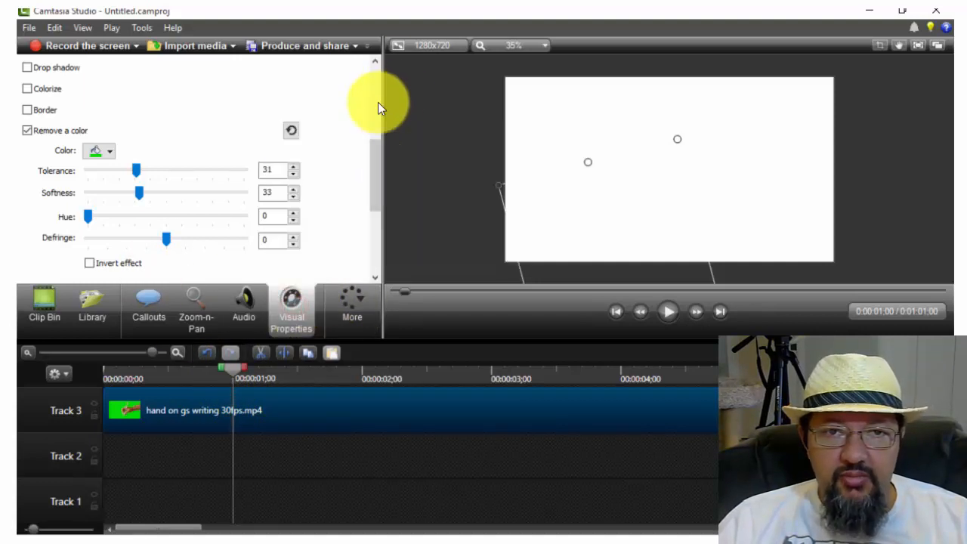
left_click_drag(376, 175, 379, 97)
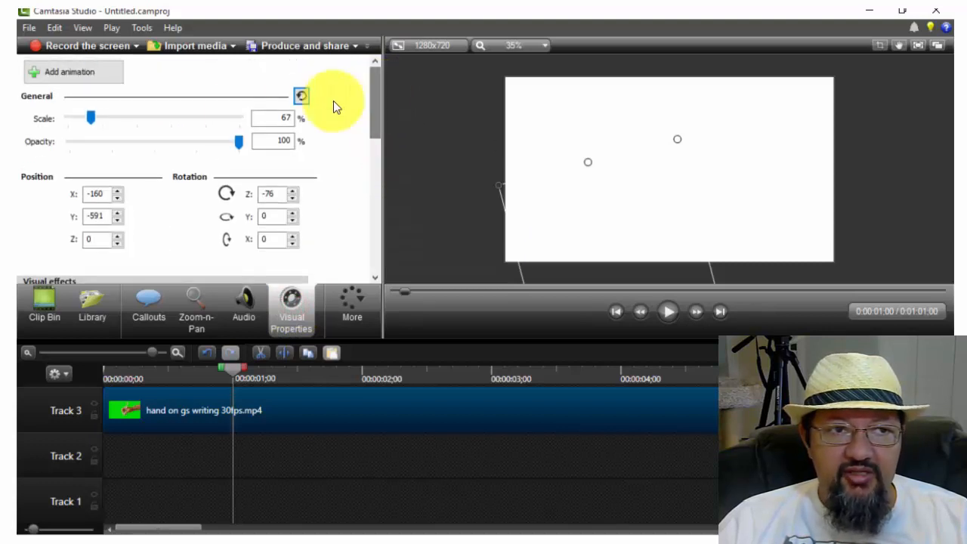
left_click(80, 72)
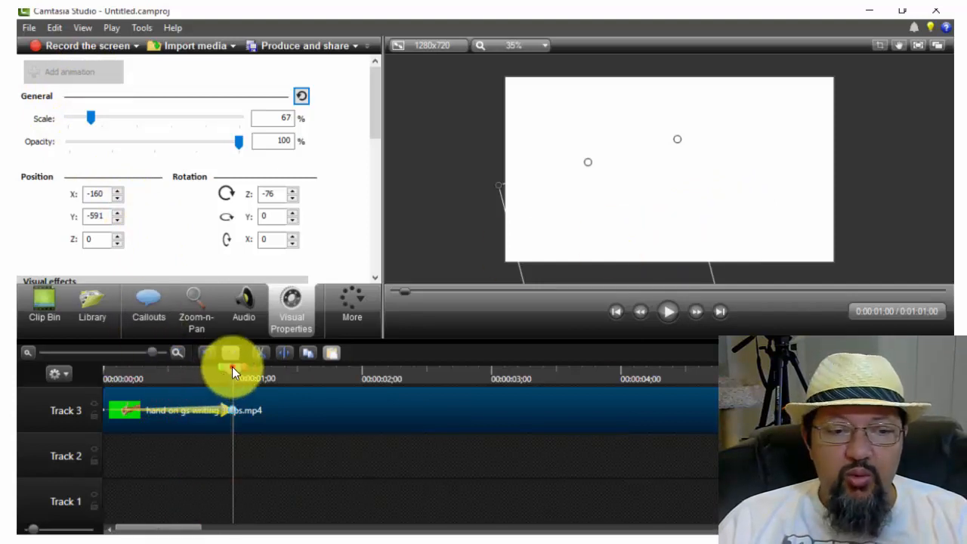
At 0:00:01;02, just past the animation, move the hand clip up onto the canvas to about X -274, Y 66
left_click_drag(232, 367, 236, 368)
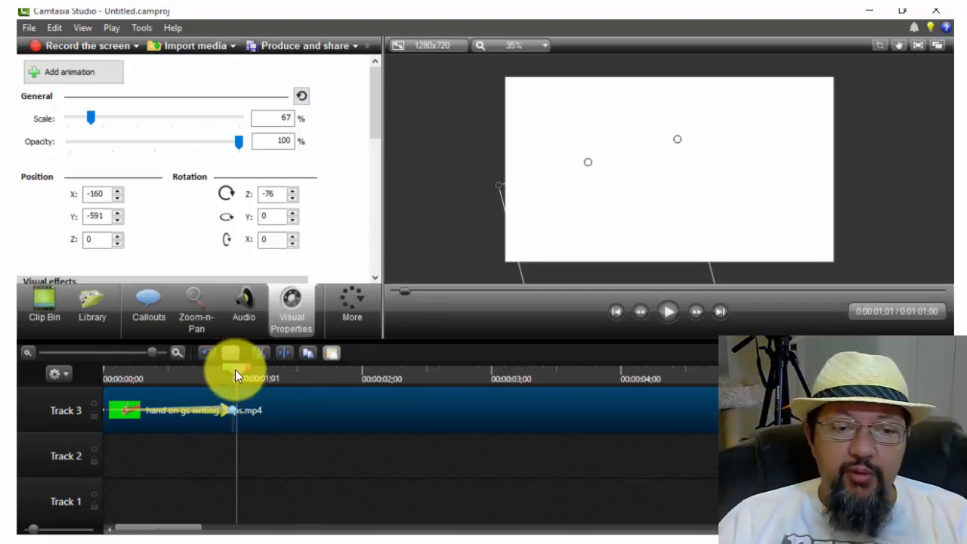
left_click_drag(237, 370, 240, 369)
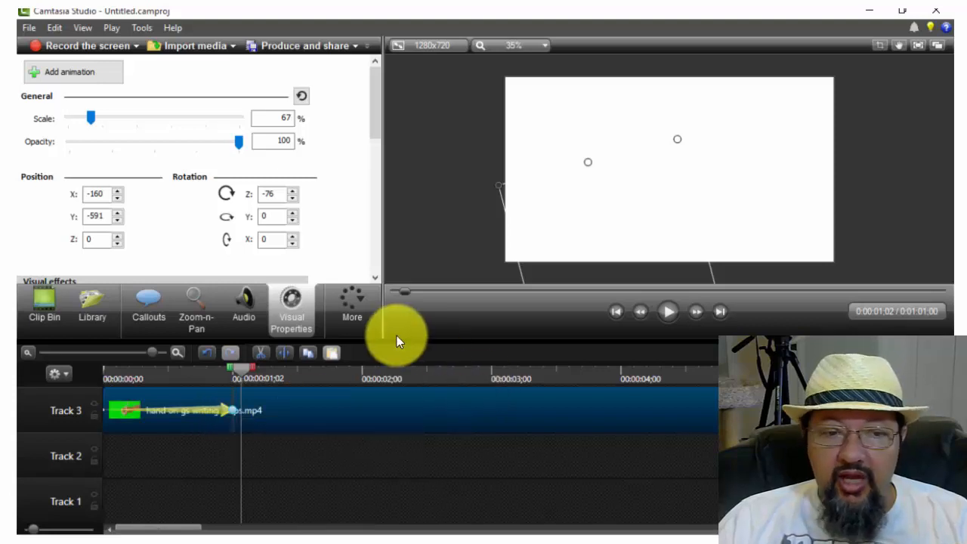
mouse_move(237, 367)
left_mouse_down()
mouse_move(343, 372)
mouse_move(243, 370)
left_mouse_up()
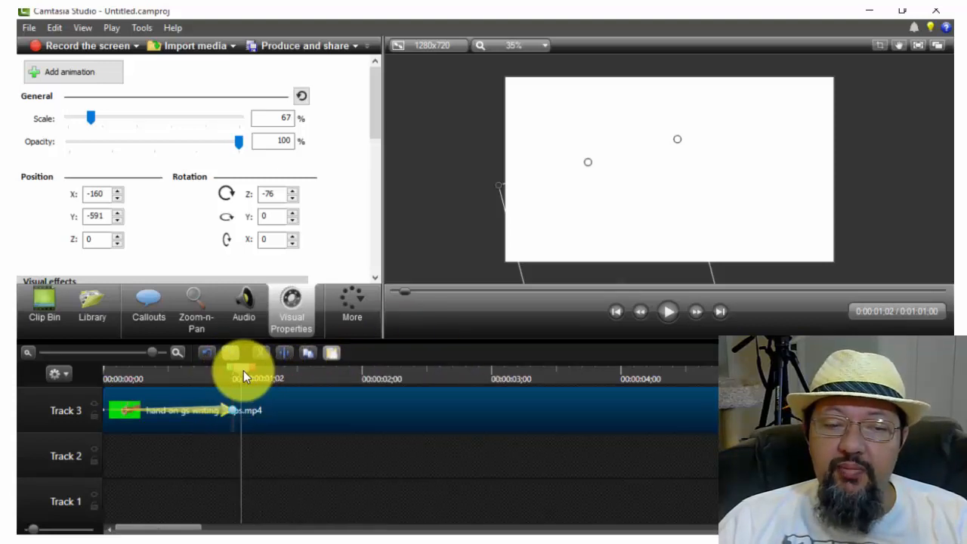
left_click_drag(626, 266, 598, 97)
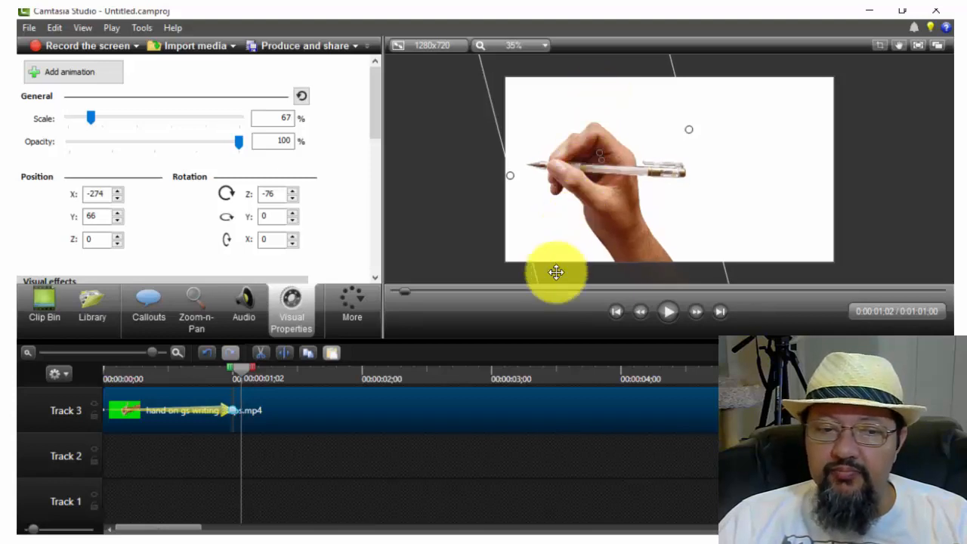
Try the hand clip higher on the canvas at about X -337, Y 409 and preview its writing motion
left_click(670, 311)
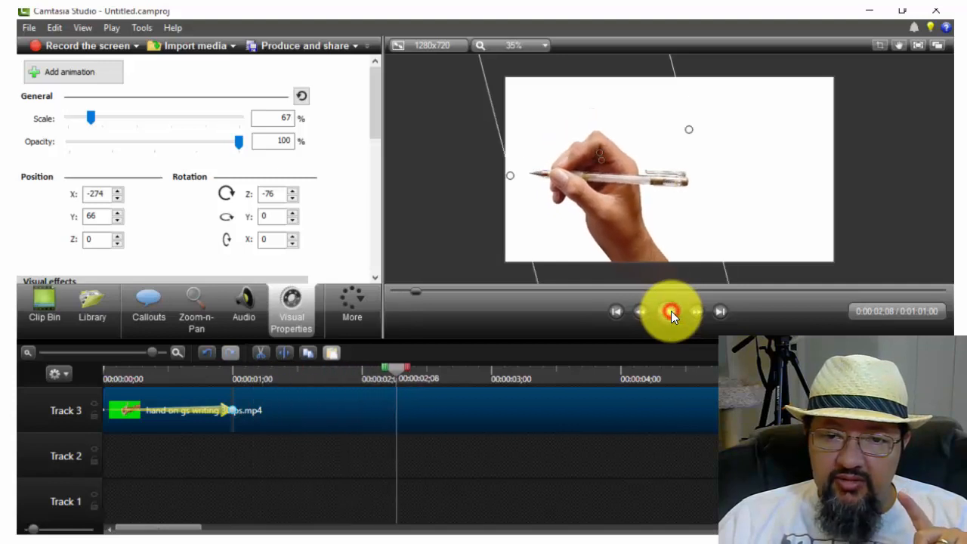
left_click_drag(603, 227, 587, 143)
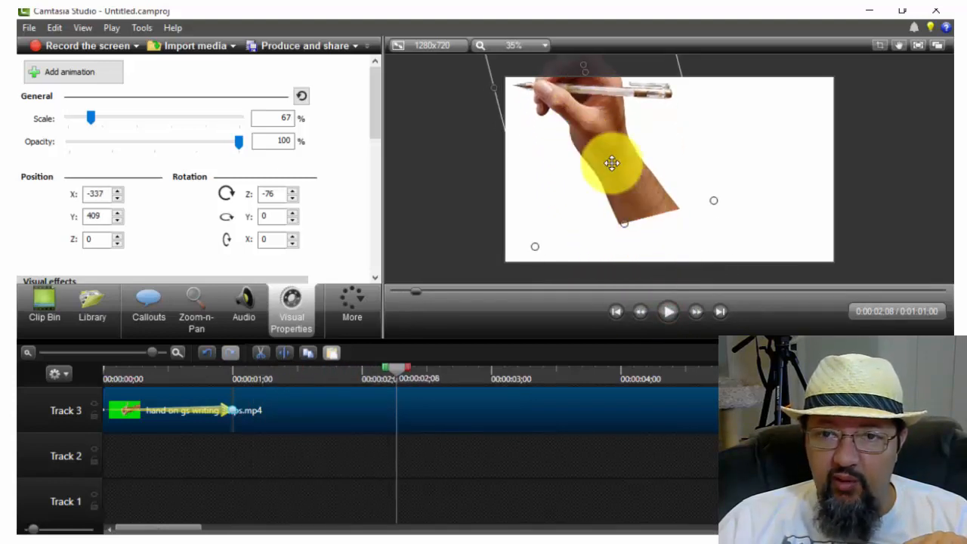
left_click(670, 313)
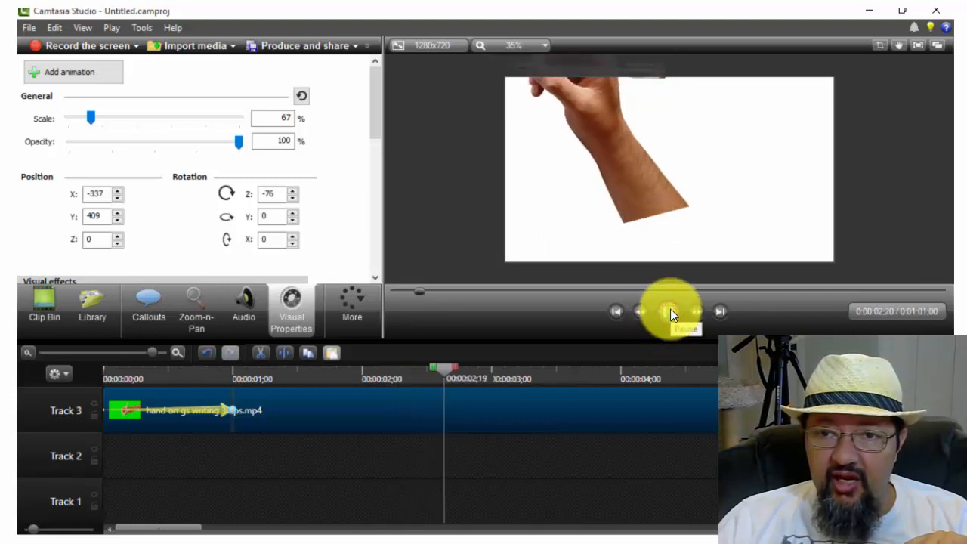
left_click(671, 308)
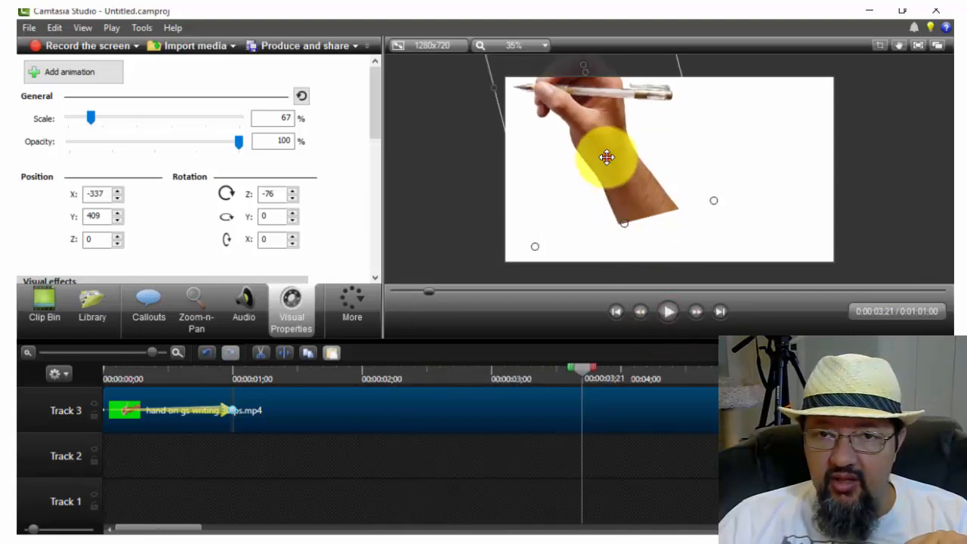
Move the hand clip down to about X -257, Y 83, with the cut end of the arm off the canvas, and preview it
left_click_drag(607, 158, 628, 240)
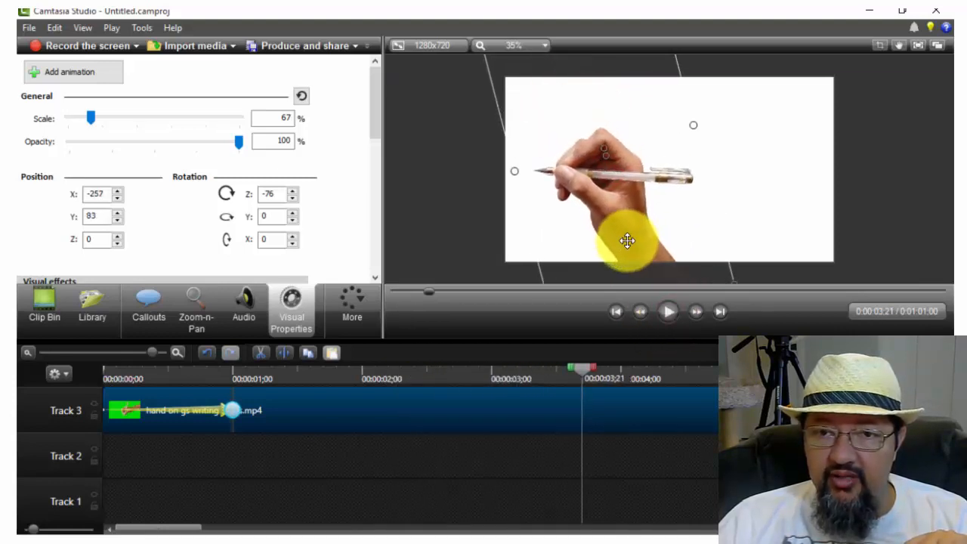
left_click(666, 316)
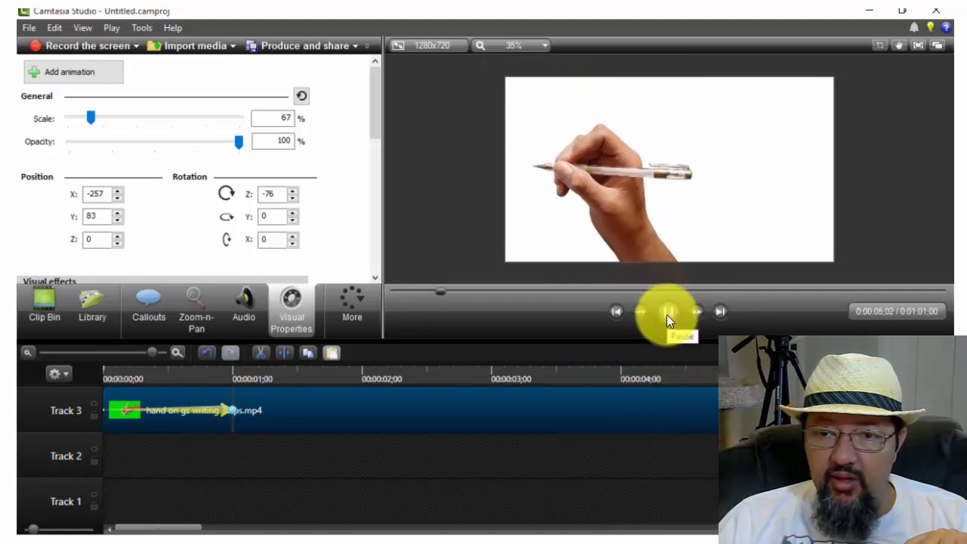
left_click(666, 316)
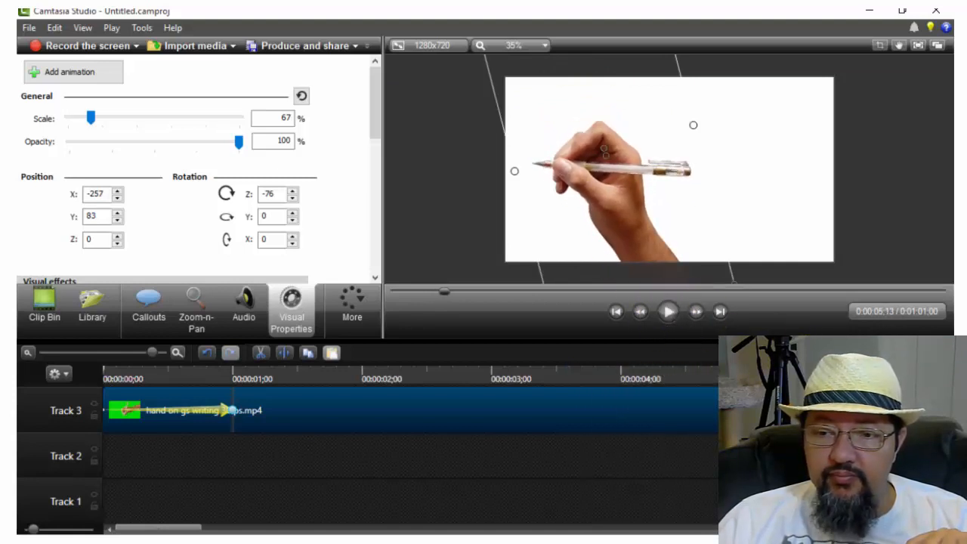
Play the hand's entrance animation and writing motion from the start of the timeline
left_click_drag(802, 367, 67, 361)
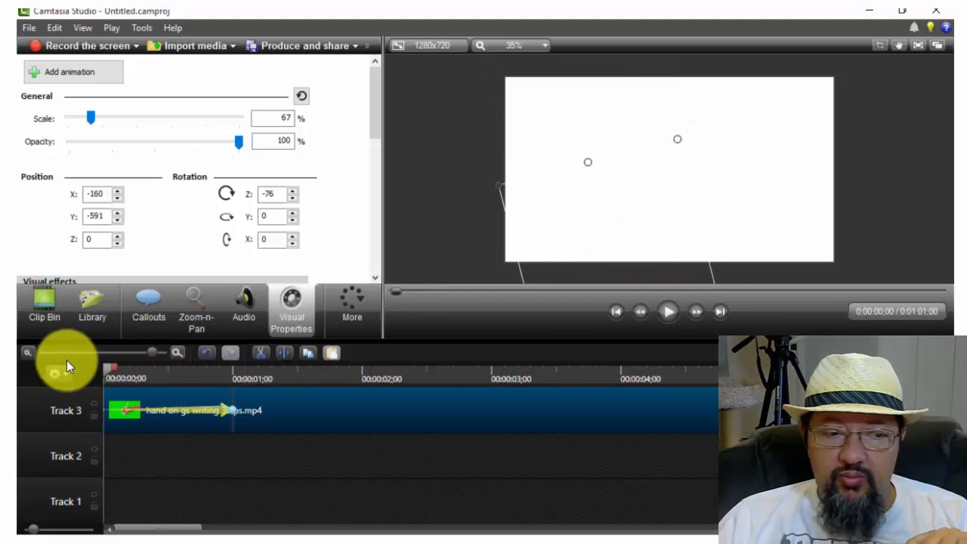
left_click(666, 316)
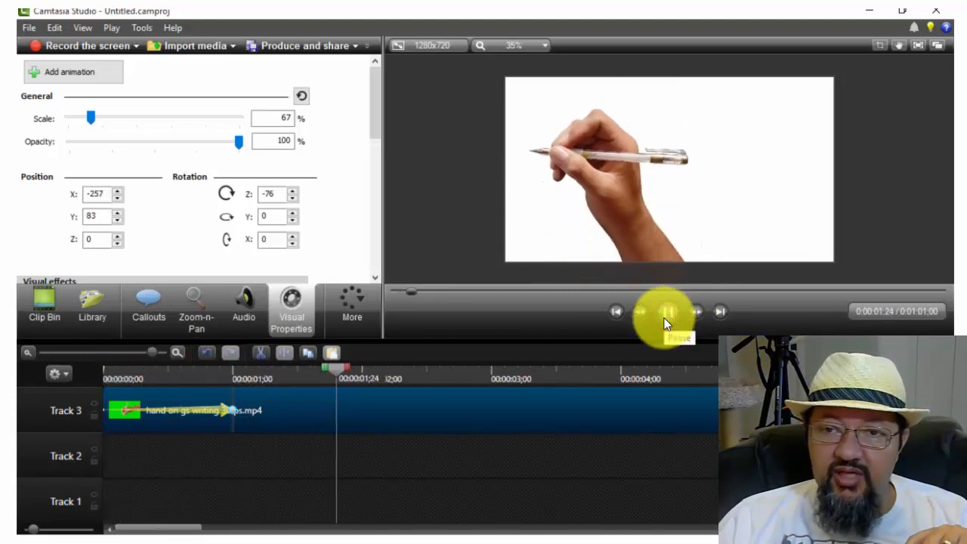
left_click(671, 314)
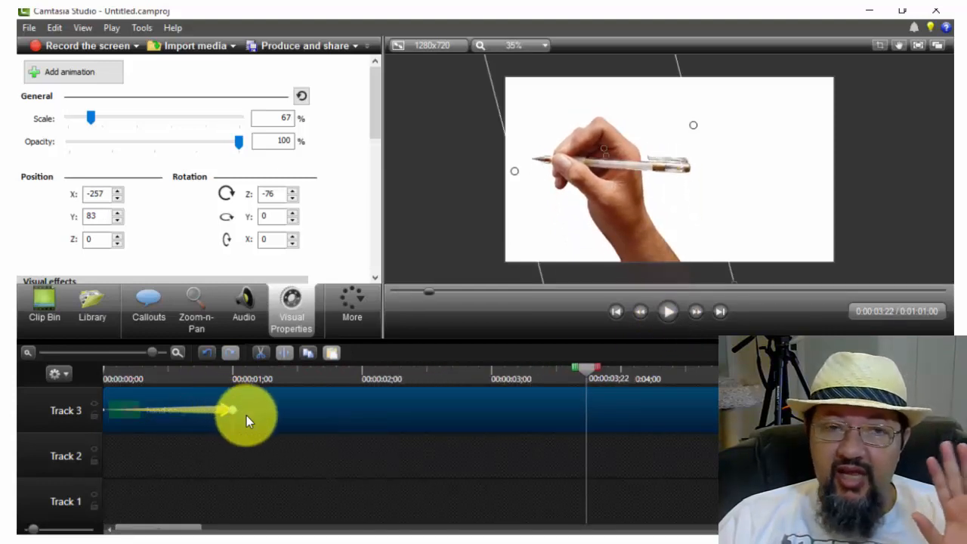
left_click(301, 417)
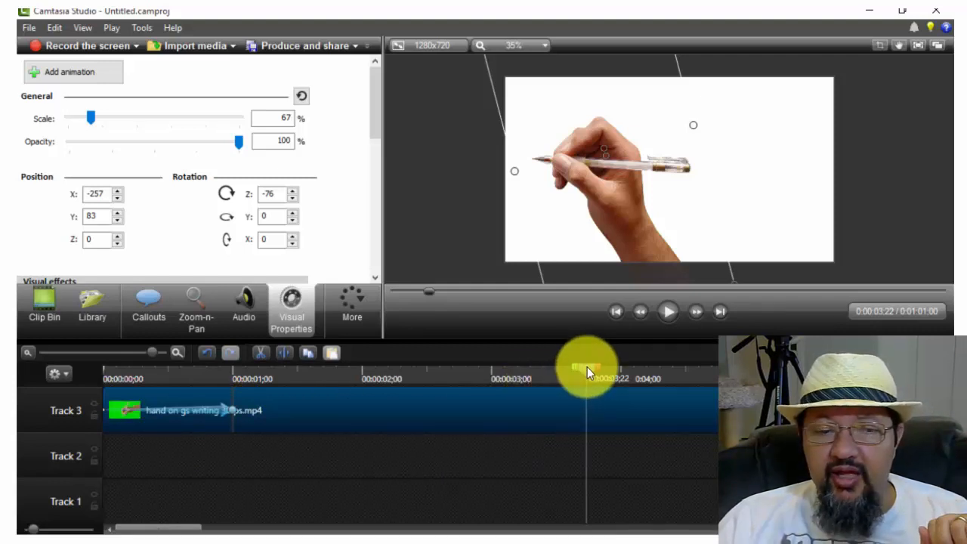
Hide Track 3 and add a text callout at the start of the timeline
left_click_drag(588, 367, 74, 364)
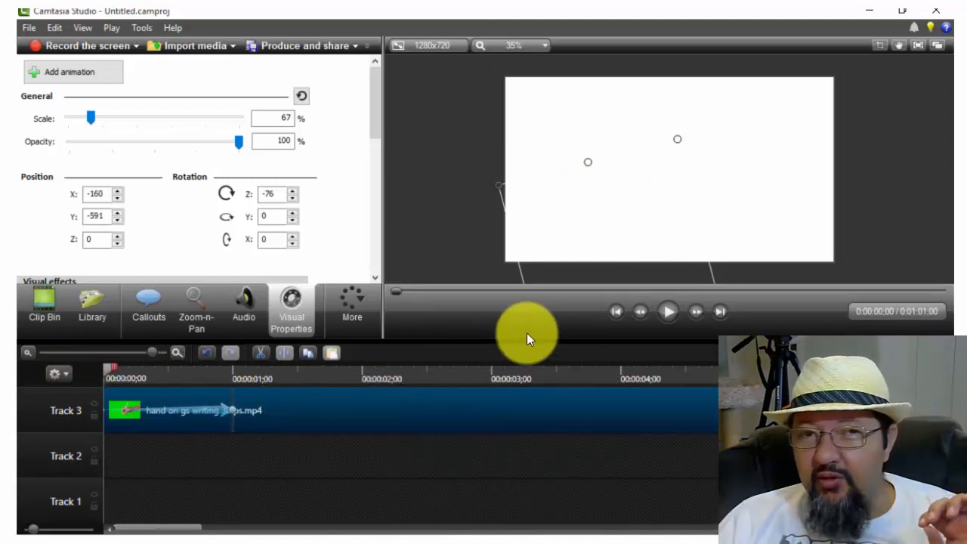
left_click(93, 402)
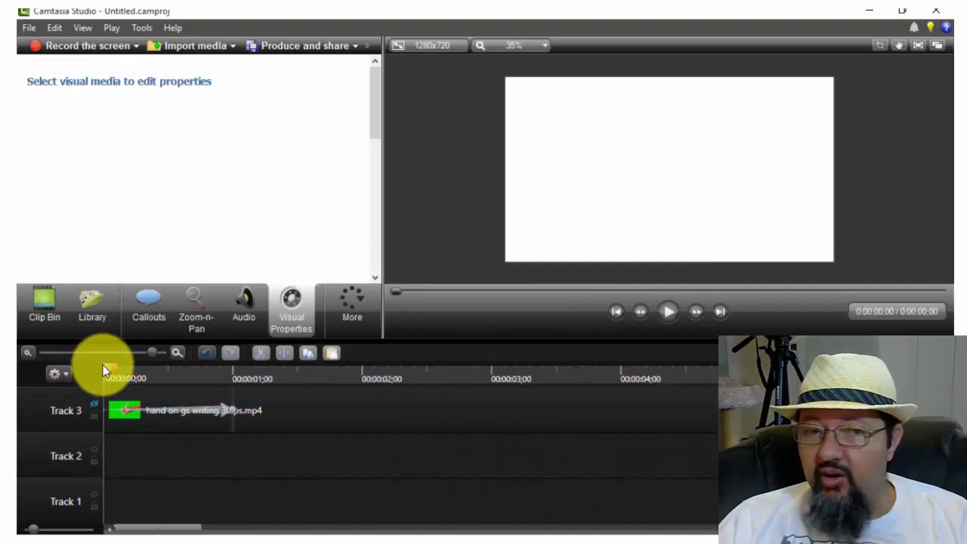
left_click(146, 306)
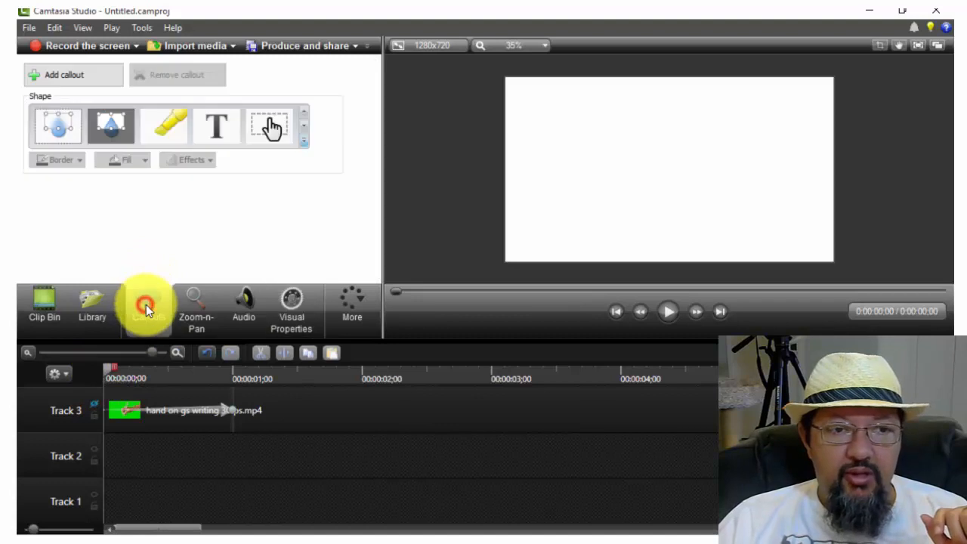
left_click(214, 123)
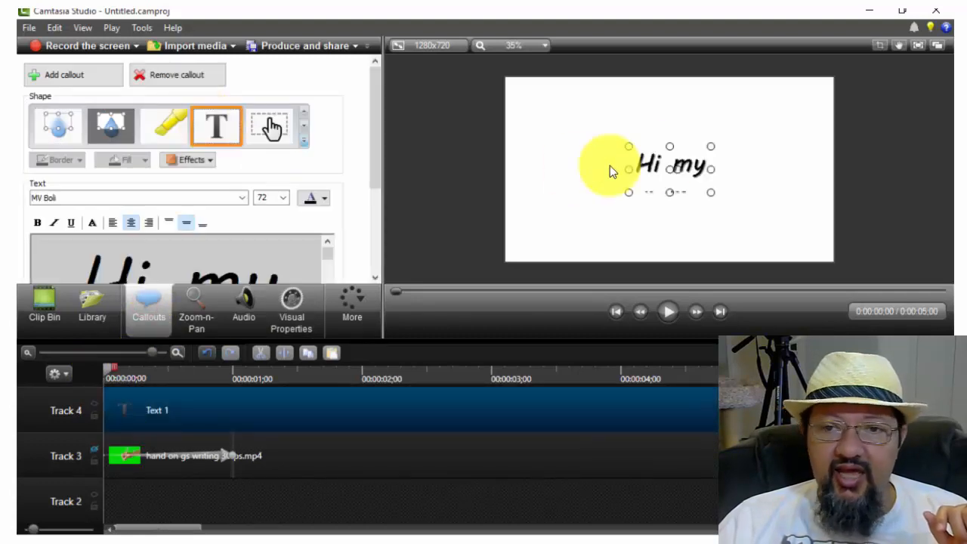
Widen the text callout on both sides until its sentence fits on one line, and centre it on the canvas
left_click_drag(631, 168, 534, 171)
left_click_drag(711, 169, 794, 167)
left_click_drag(670, 188, 677, 177)
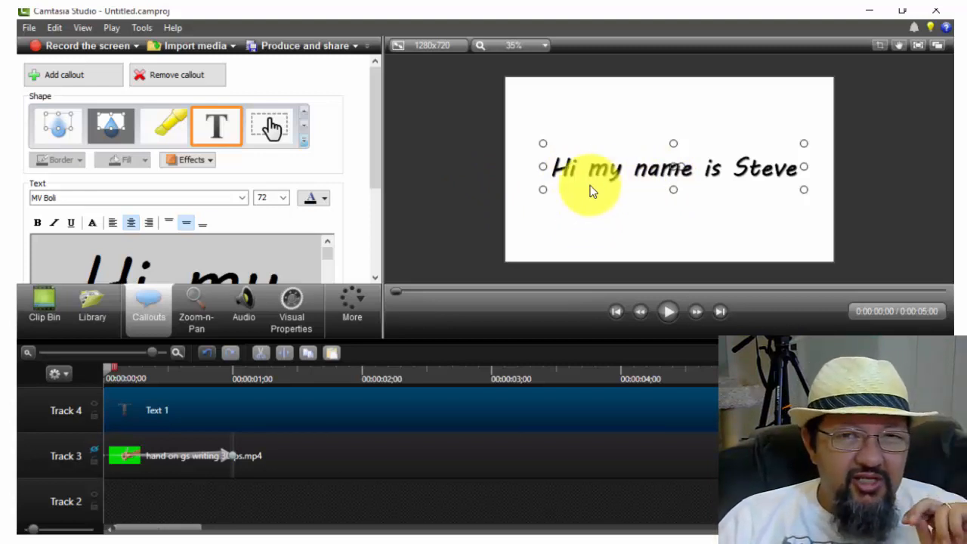
left_click_drag(626, 176, 622, 177)
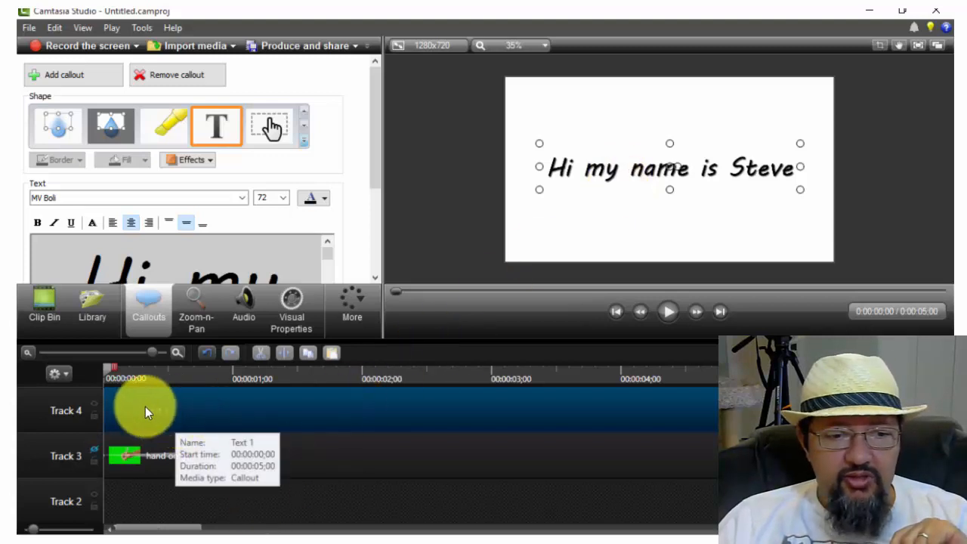
Move the text callout to start at 0:00:01;00 and place it on Track 1, beneath the hand clip's track
left_click_drag(105, 367, 236, 359)
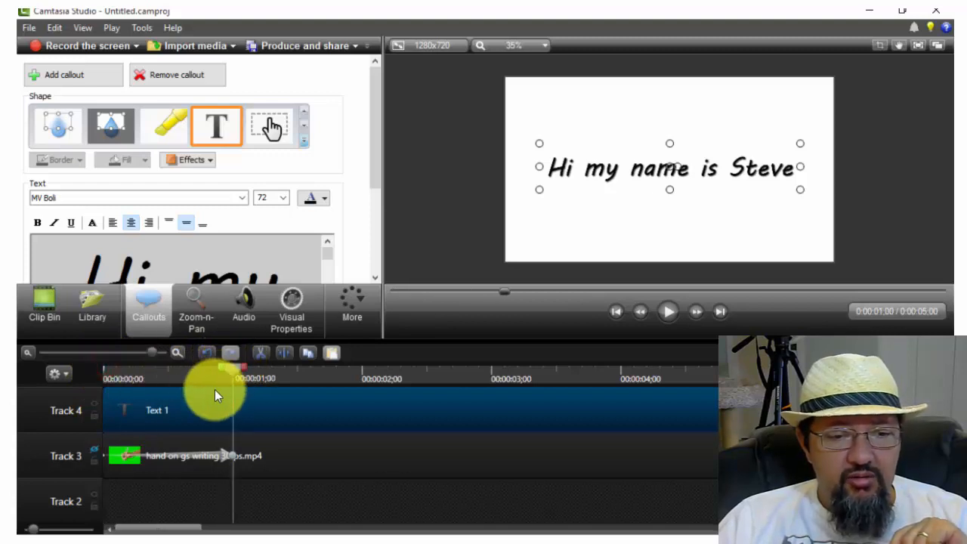
left_click_drag(151, 400, 282, 412)
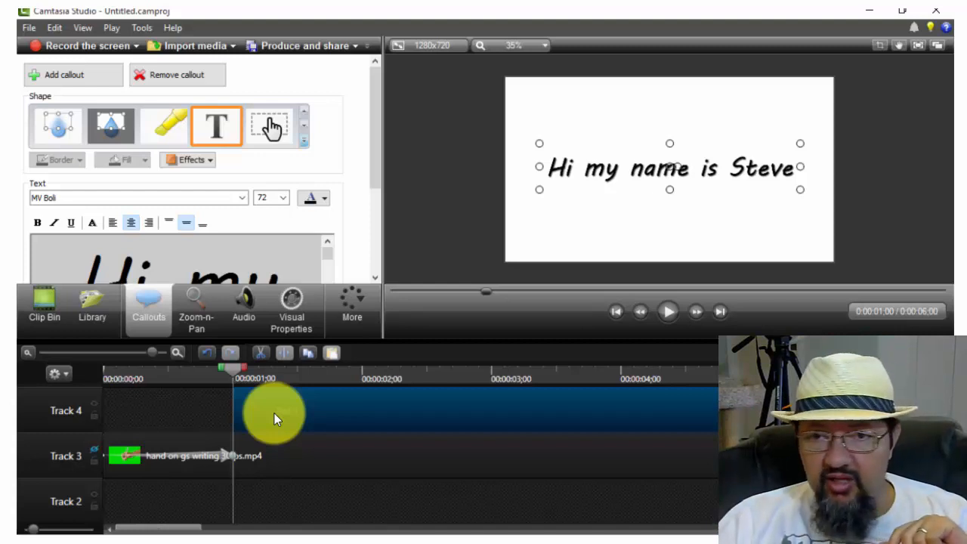
scroll(274, 414, "up", 1)
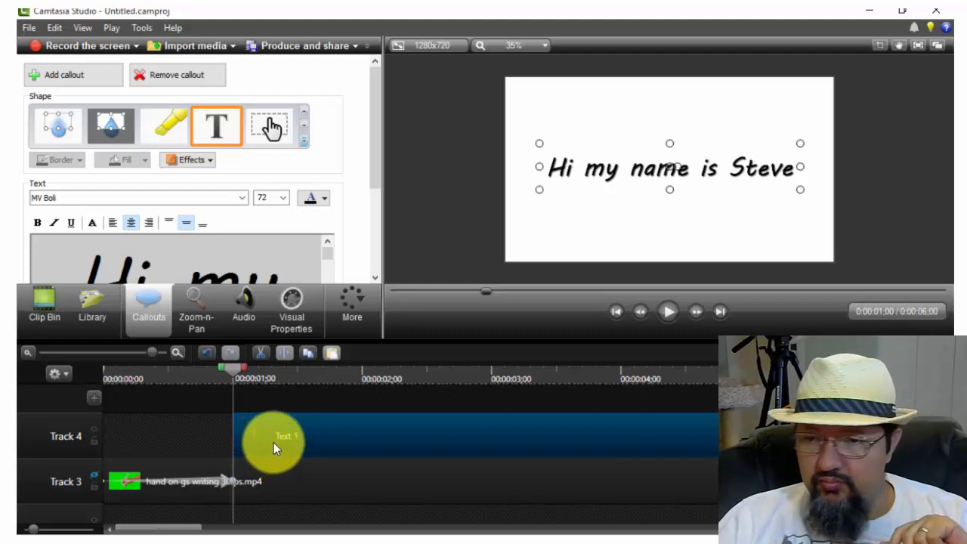
scroll(274, 443, "down", 2)
scroll(275, 441, "up", 1)
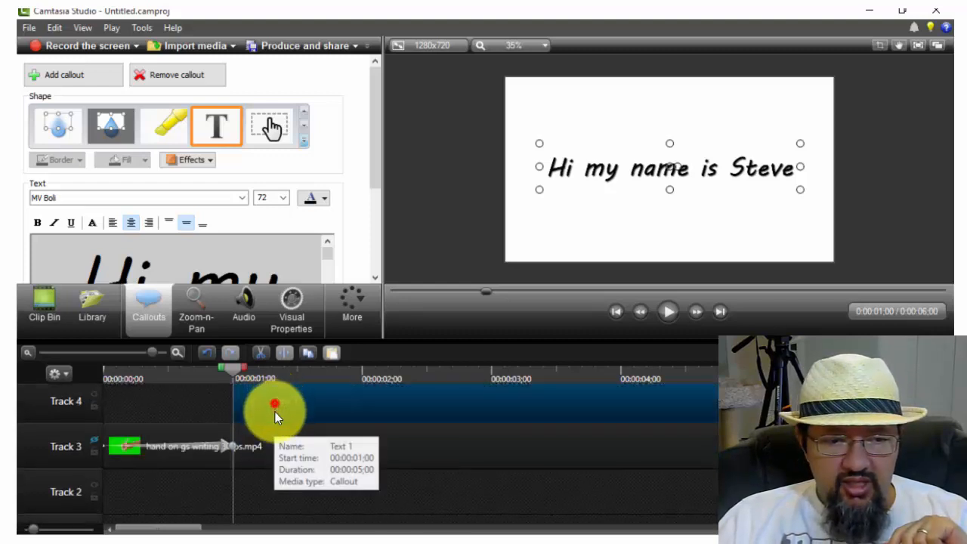
left_click_drag(275, 412, 300, 511)
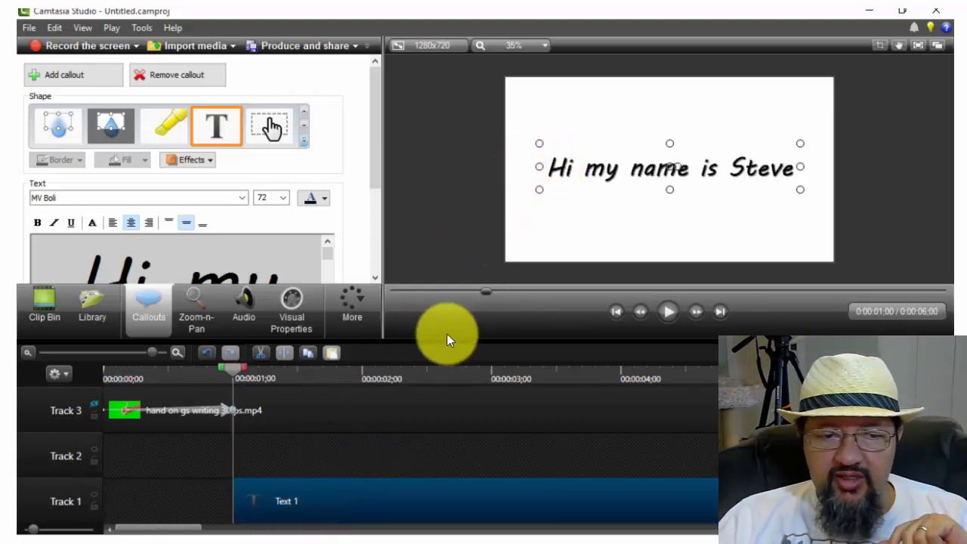
Set the playhead to 0:00:01;07 and make Track 3 with the hand clip visible again
left_click(327, 402)
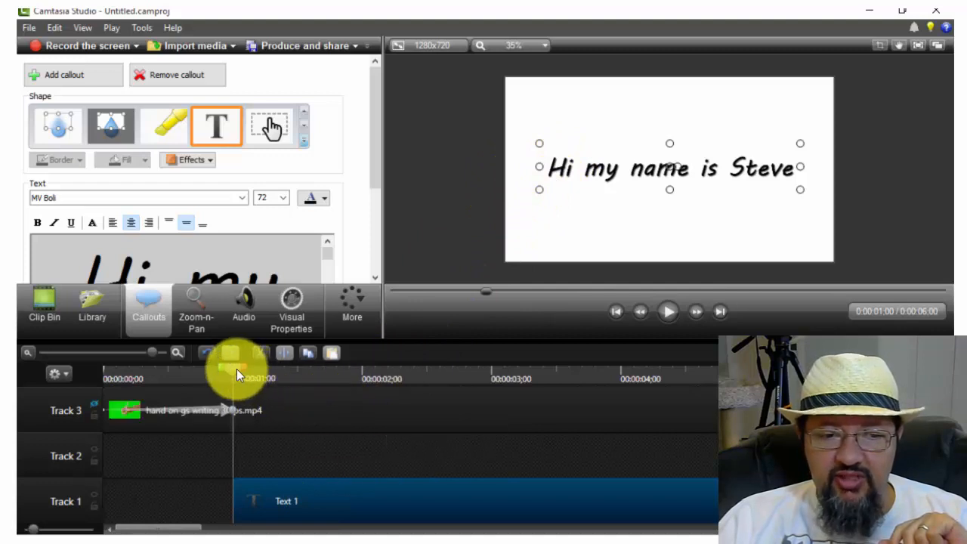
left_click_drag(237, 369, 263, 367)
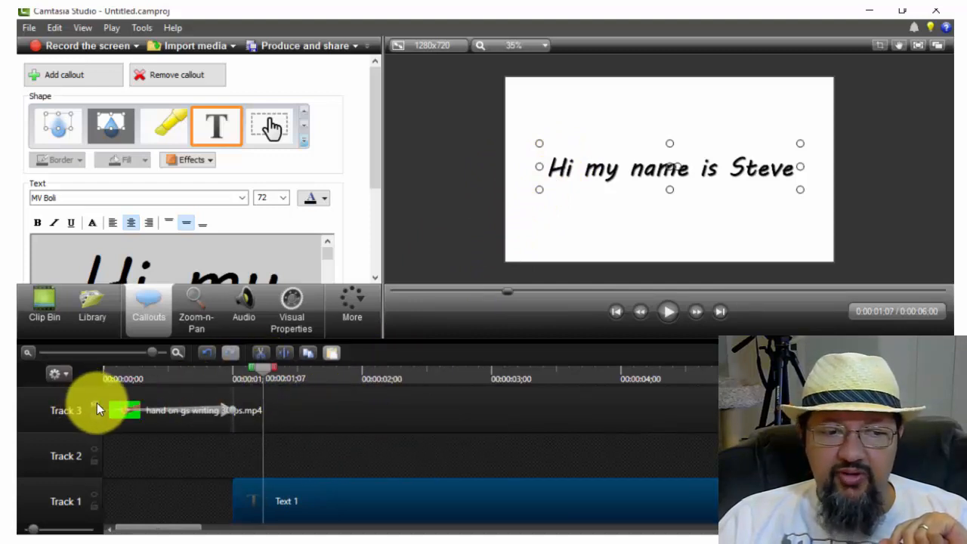
left_click(93, 405)
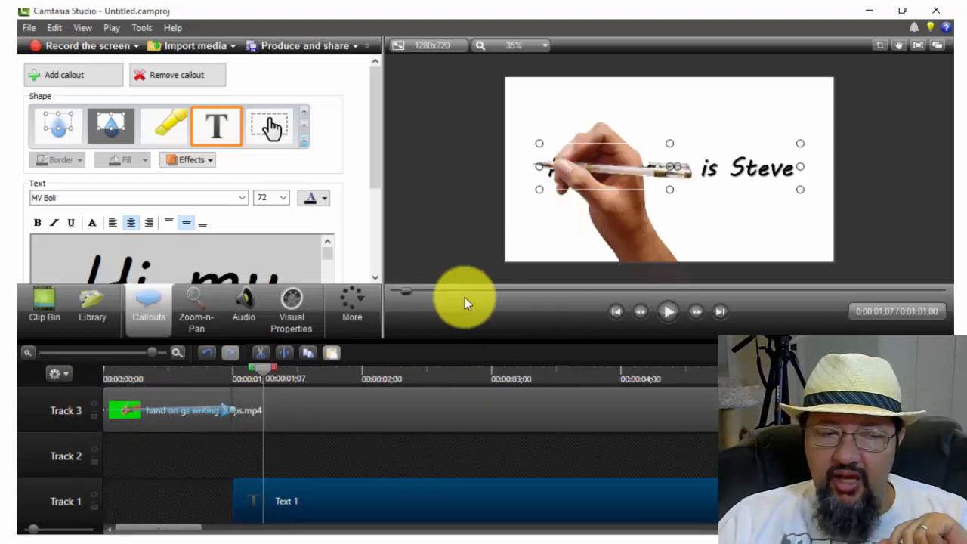
Preview the hand's writing motion over the text, from 0:00:01;07 and again from 0:00:01;12, to check the pen's alignment
left_click(665, 312)
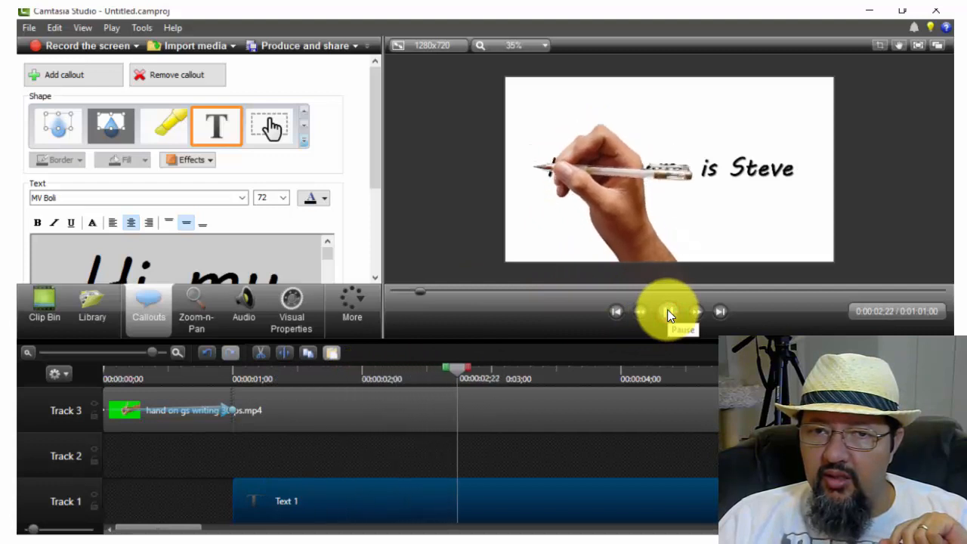
left_click(672, 309)
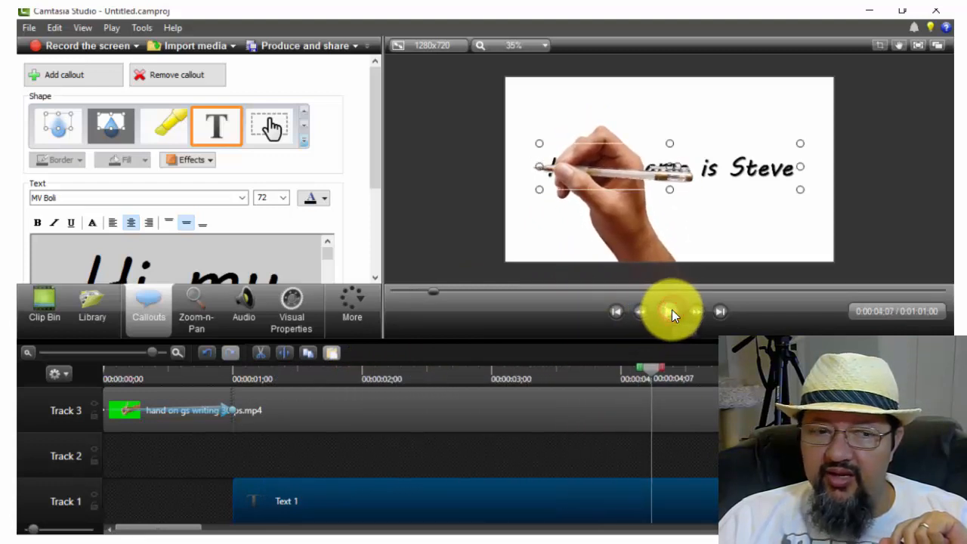
left_click_drag(649, 368, 288, 371)
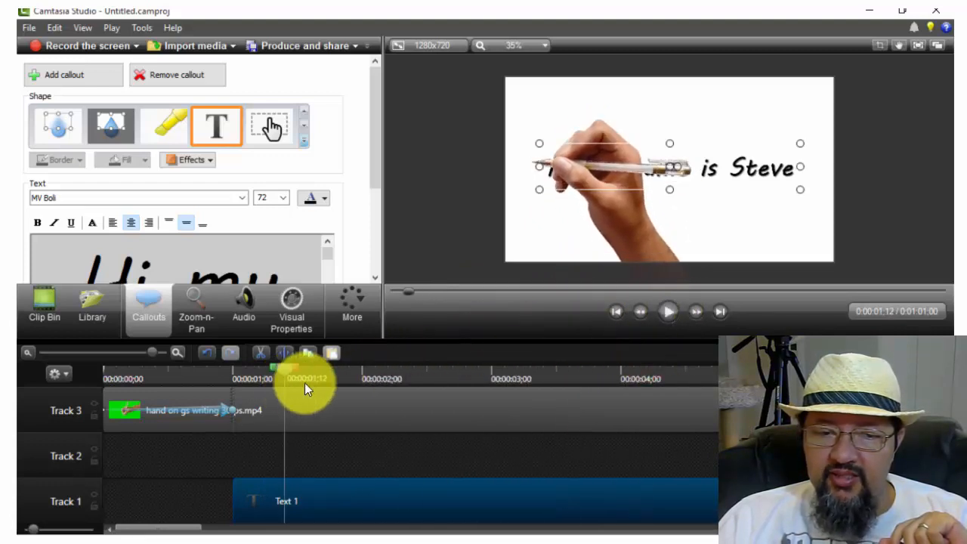
left_click(668, 312)
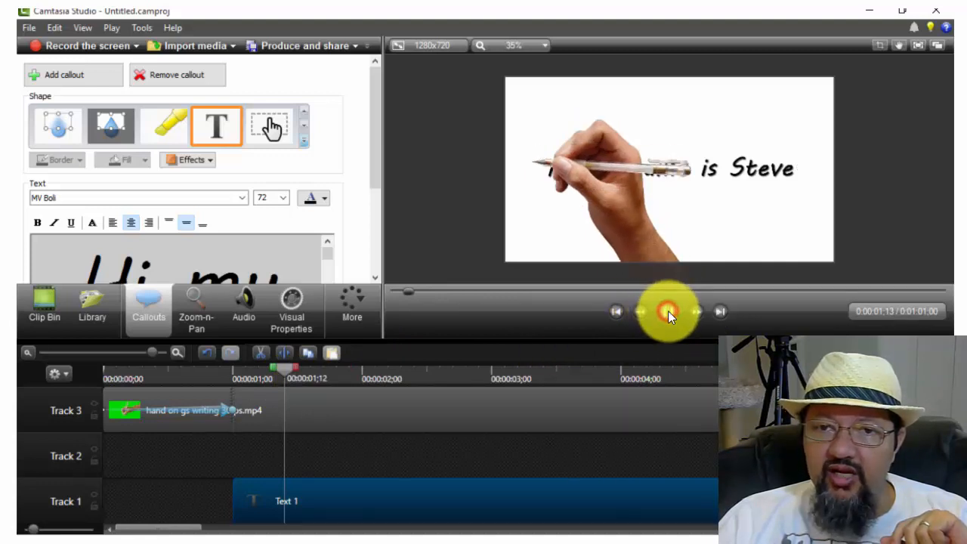
left_click(670, 312)
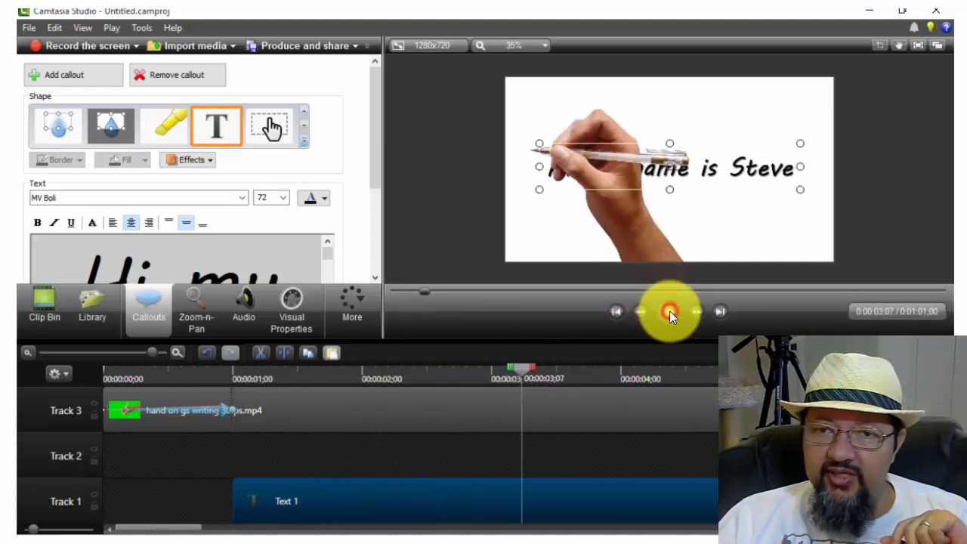
Shift the hand clip to the right so the pen tip meets the end of "Hi", adjusting its height between short previews
left_click(210, 410)
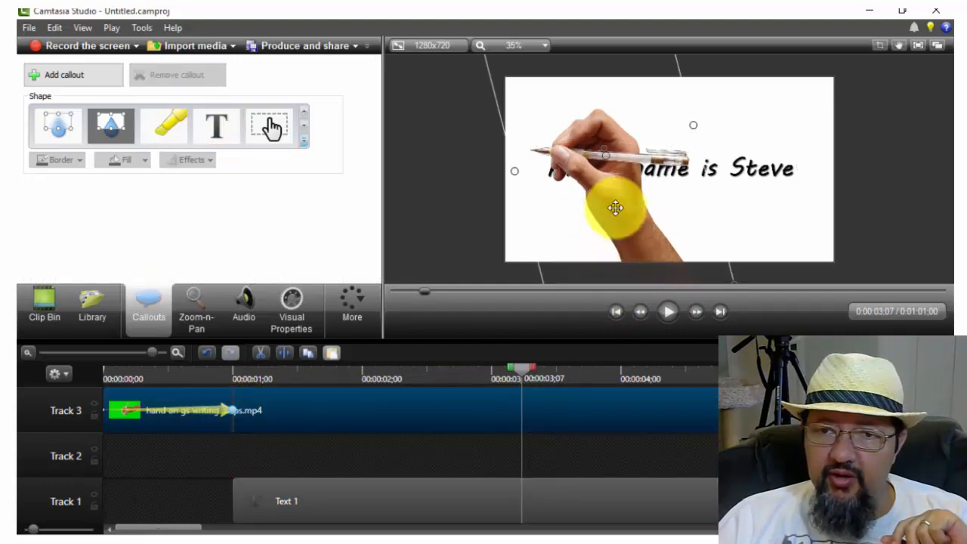
left_click_drag(616, 207, 648, 222)
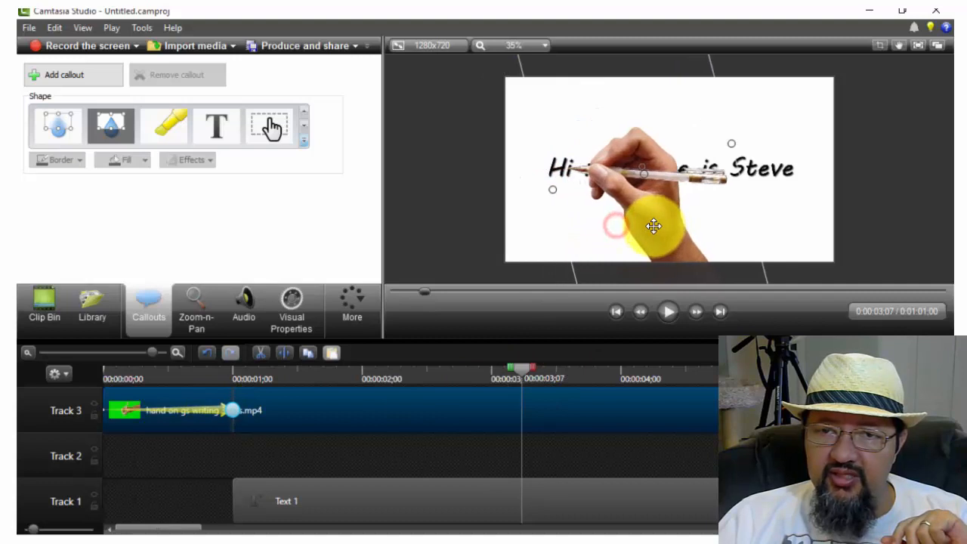
left_click(668, 311)
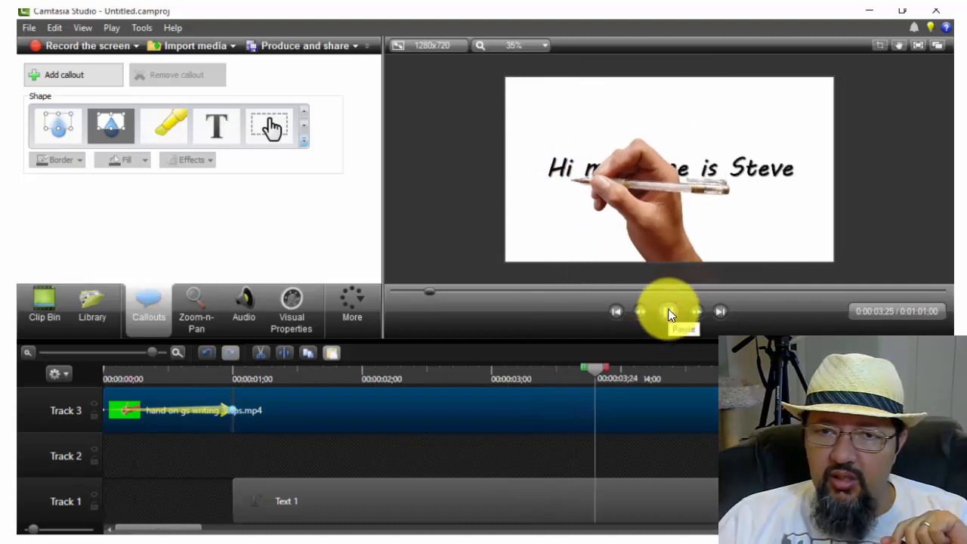
left_click(668, 311)
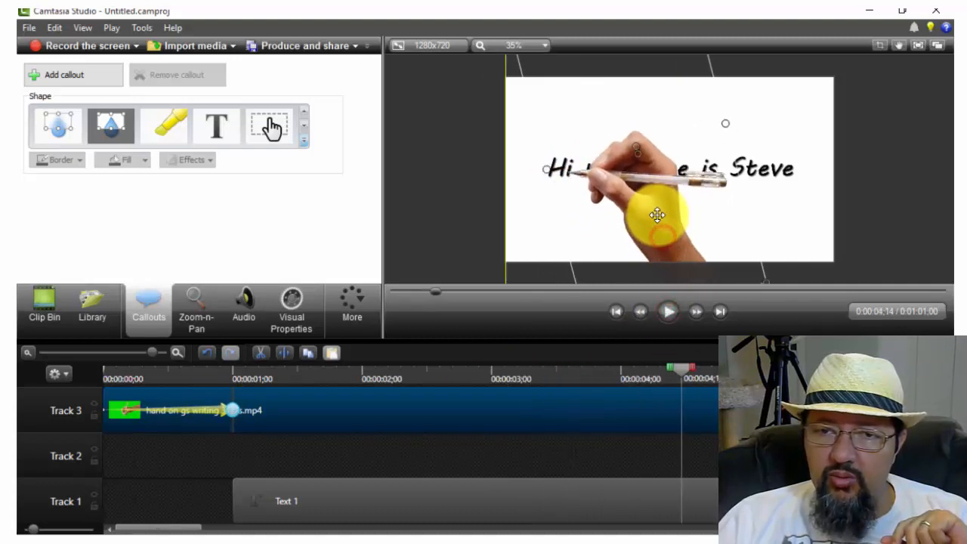
left_click(668, 311)
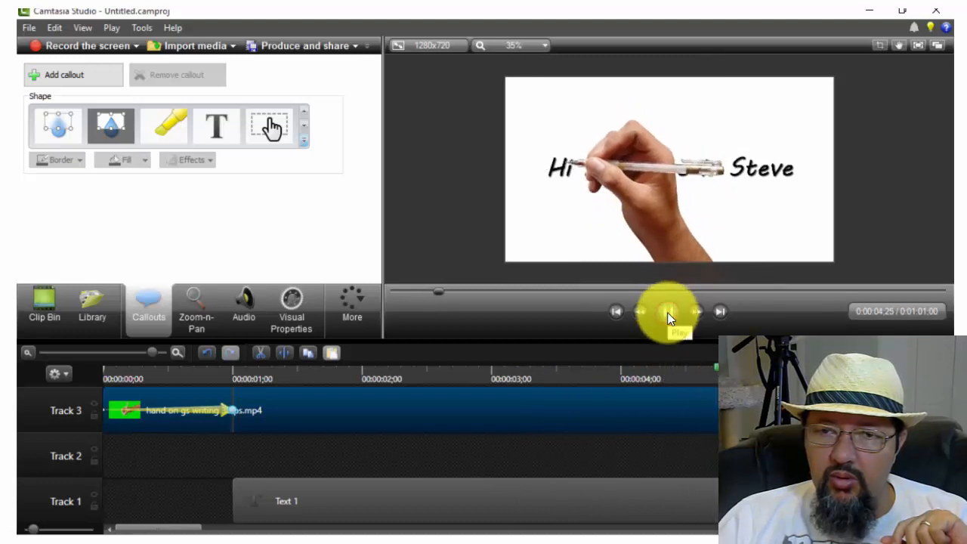
left_click(648, 211)
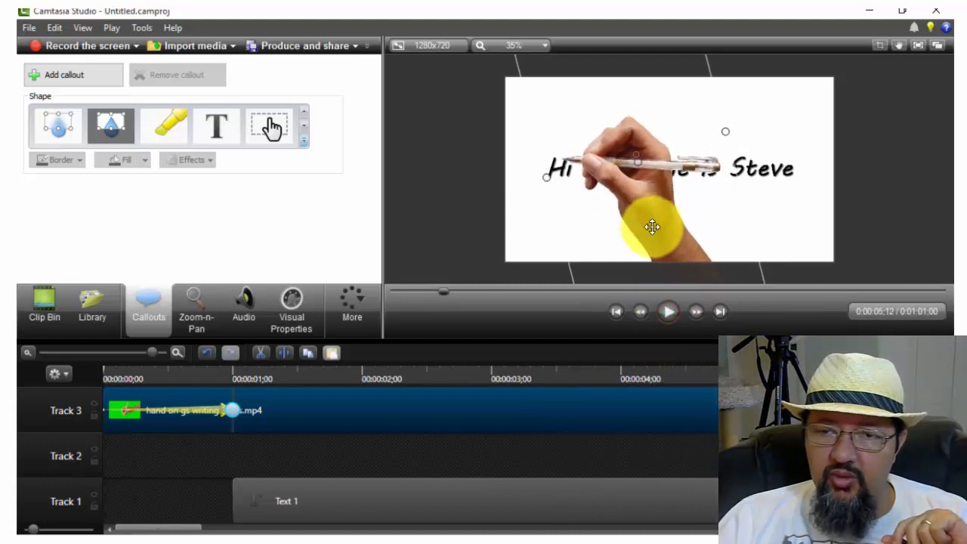
left_click(669, 311)
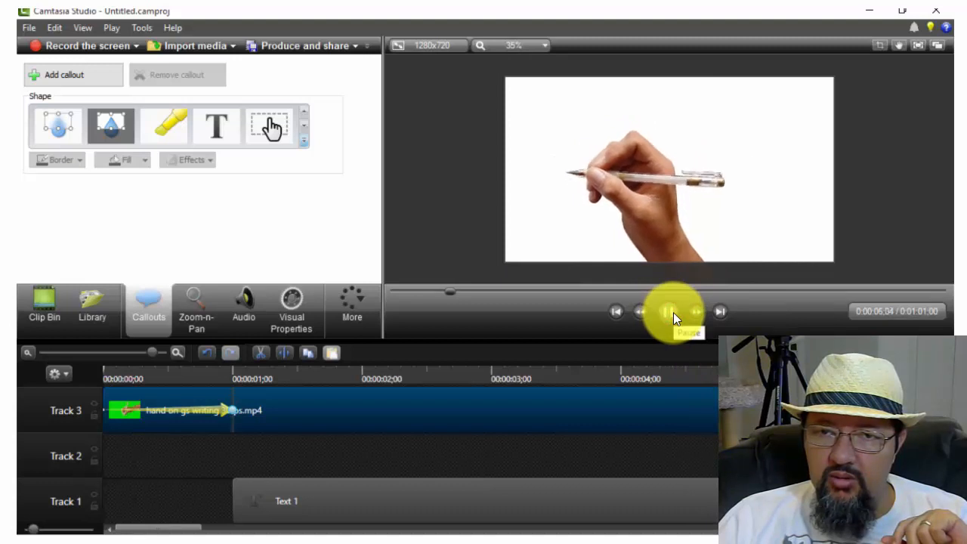
left_click(673, 312)
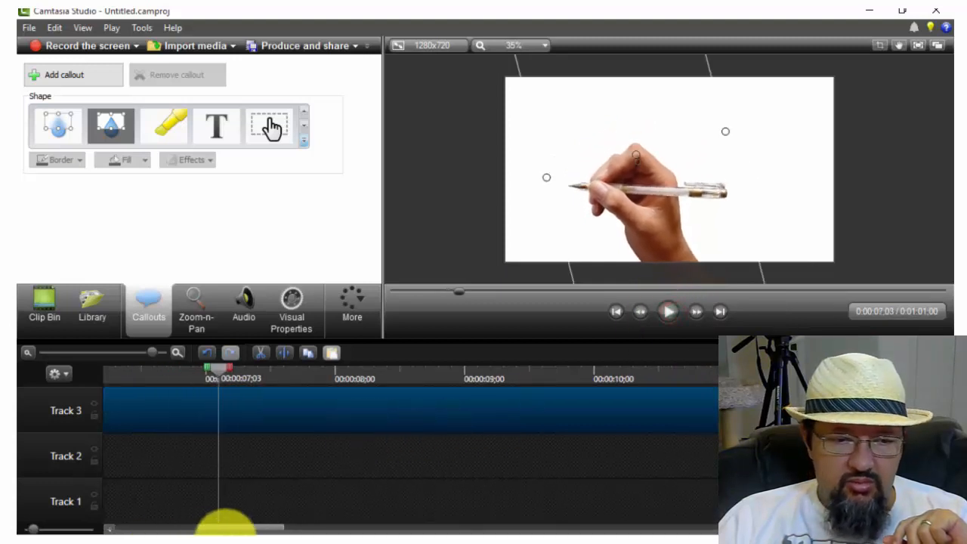
Replay the hand's writing motion over the text from 0:00:01;09 to check the adjusted position
left_click_drag(248, 528, 173, 528)
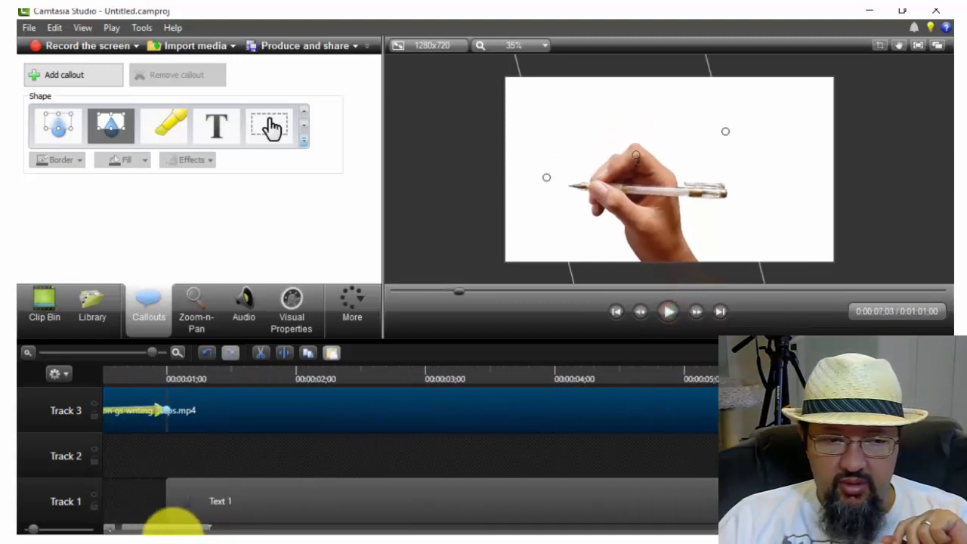
left_click(208, 366)
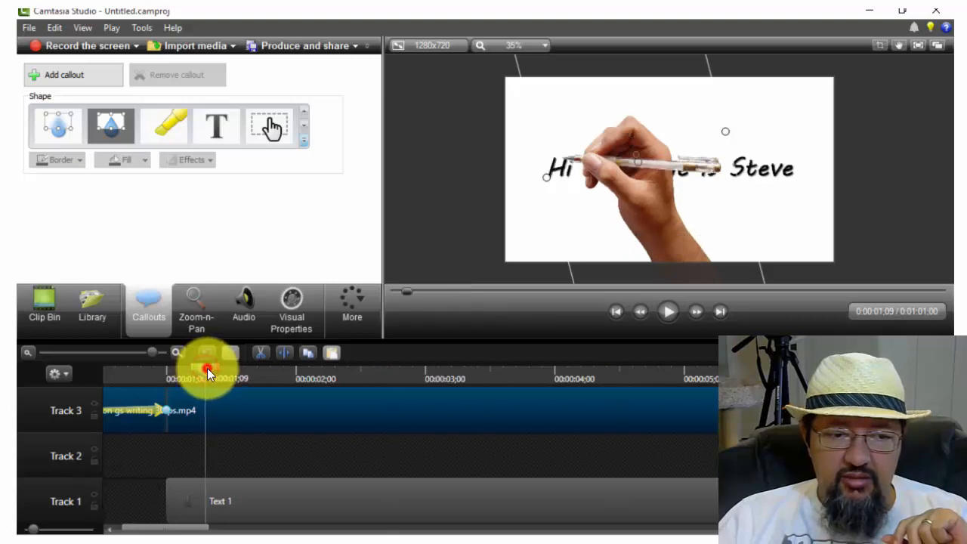
left_click(666, 311)
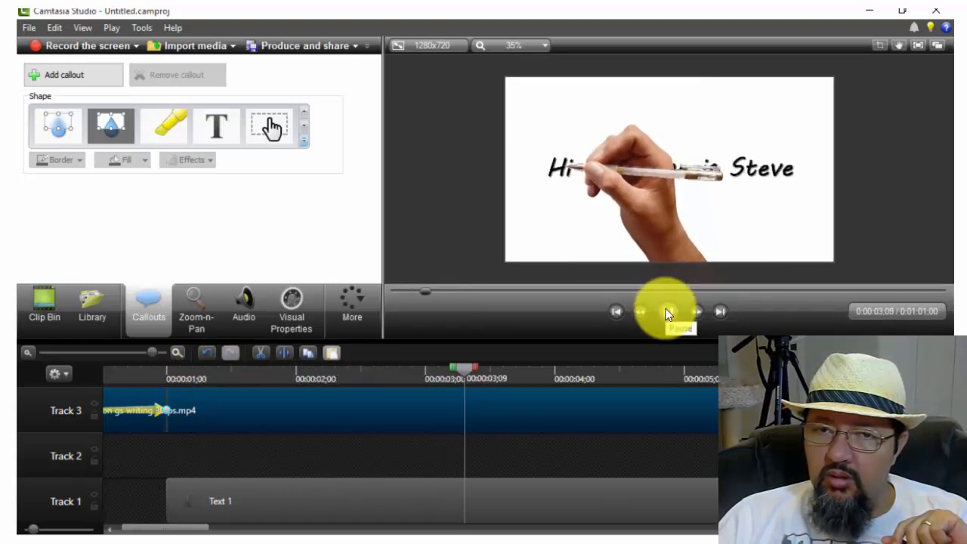
left_click(669, 311)
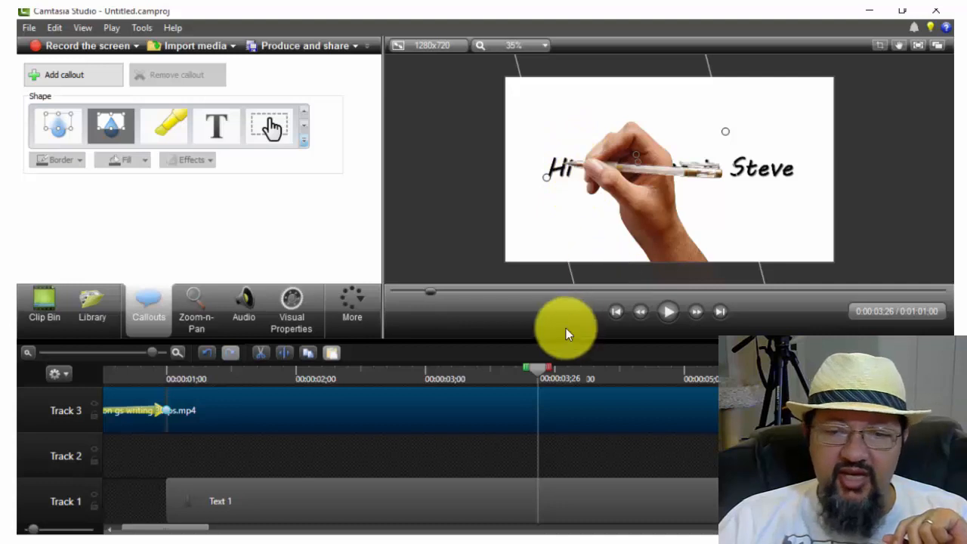
Move the hand clip slightly left so the pen tip writes over the first letter, and preview it from the timeline's start
left_click(132, 410)
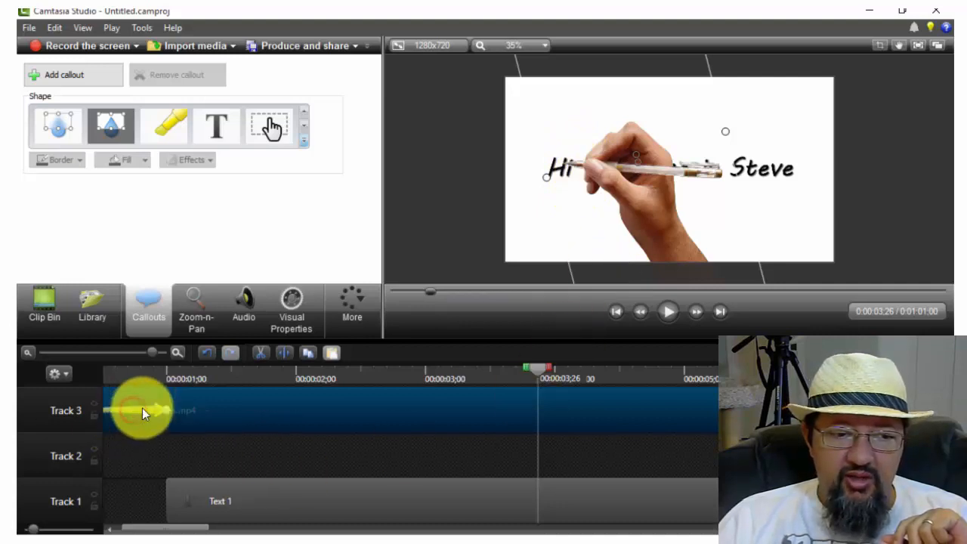
left_click_drag(687, 233, 674, 235)
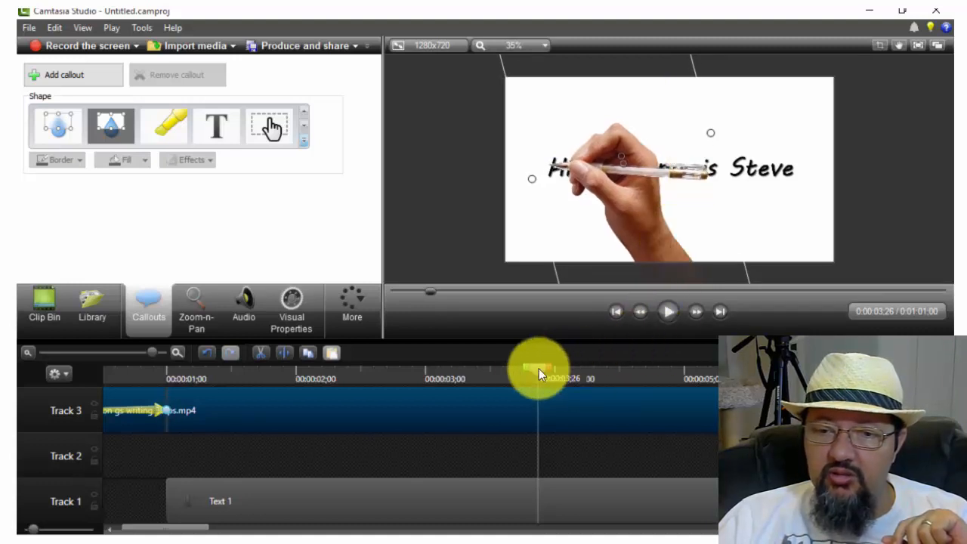
left_click_drag(542, 366, 20, 376)
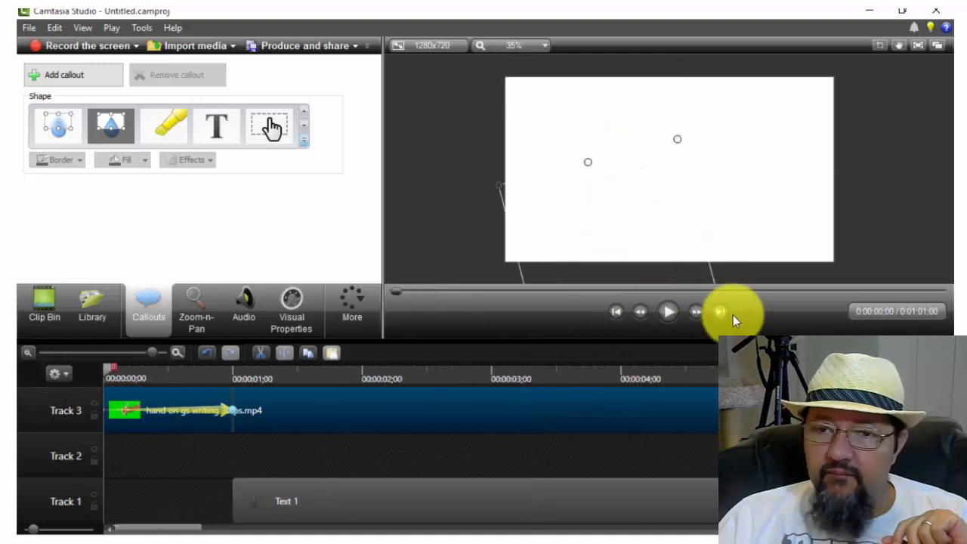
left_click(668, 311)
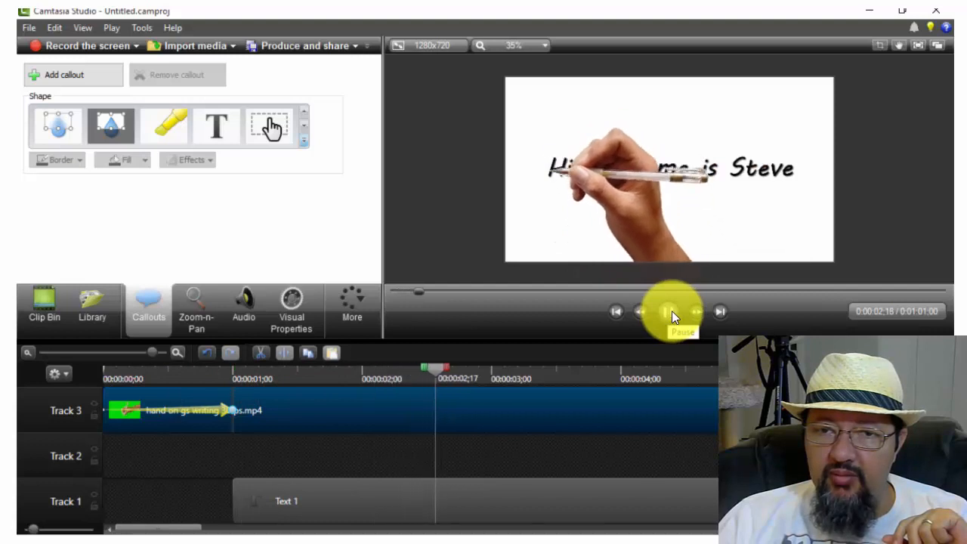
left_click(672, 311)
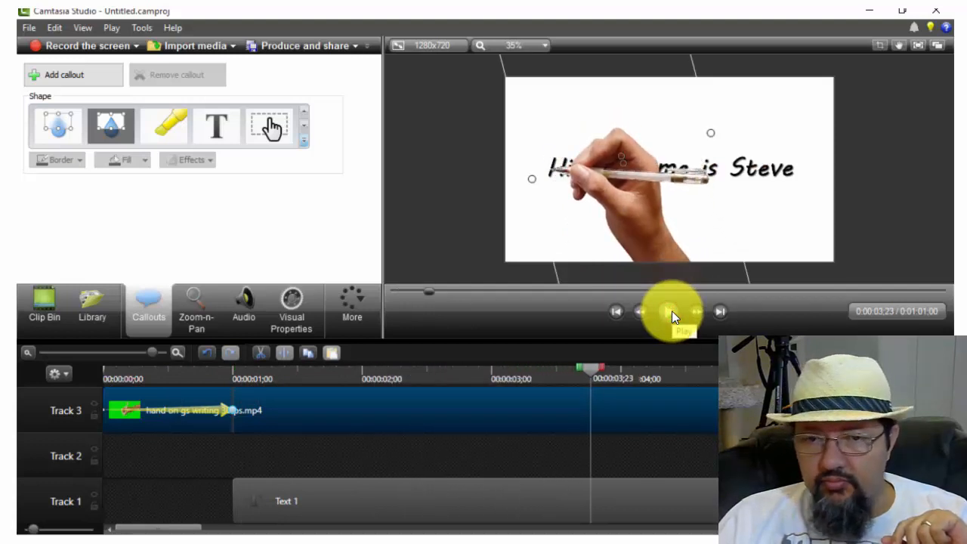
Step forward two frames to examine the pen tip against the first letter, and return the playhead to 0:00:01;07
left_click(700, 312)
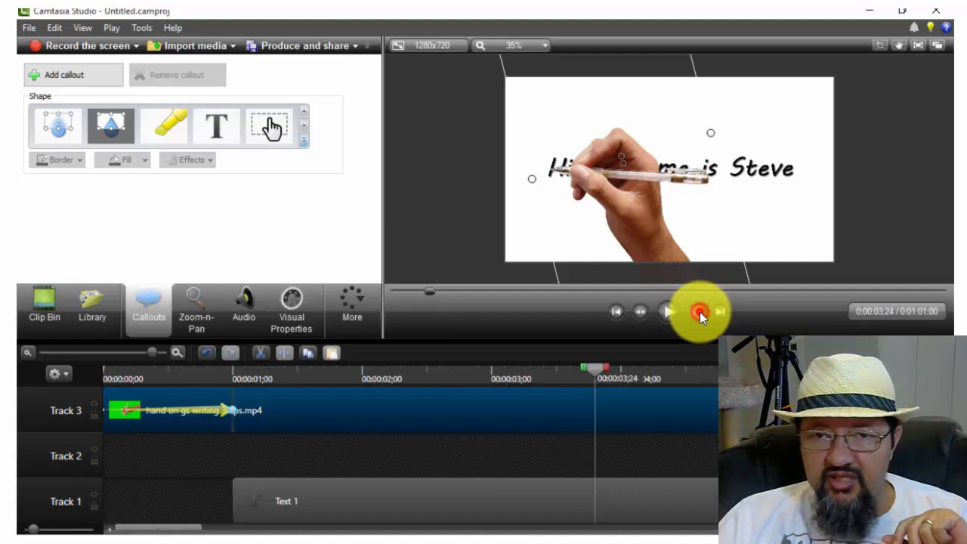
left_click(700, 312)
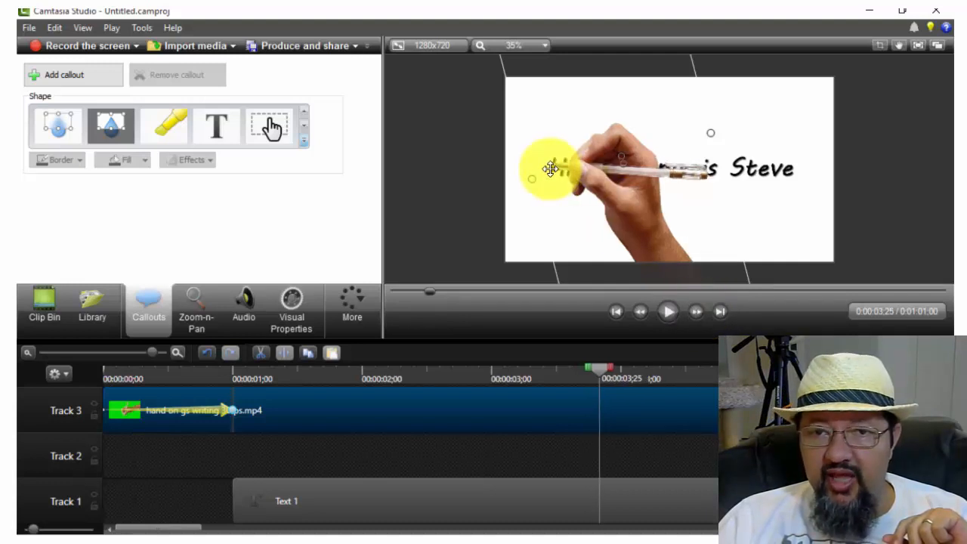
left_click(601, 370)
mouse_move(600, 369)
left_mouse_down()
mouse_move(281, 386)
mouse_move(234, 377)
mouse_move(332, 372)
mouse_move(504, 392)
mouse_move(238, 392)
mouse_move(265, 389)
left_mouse_up()
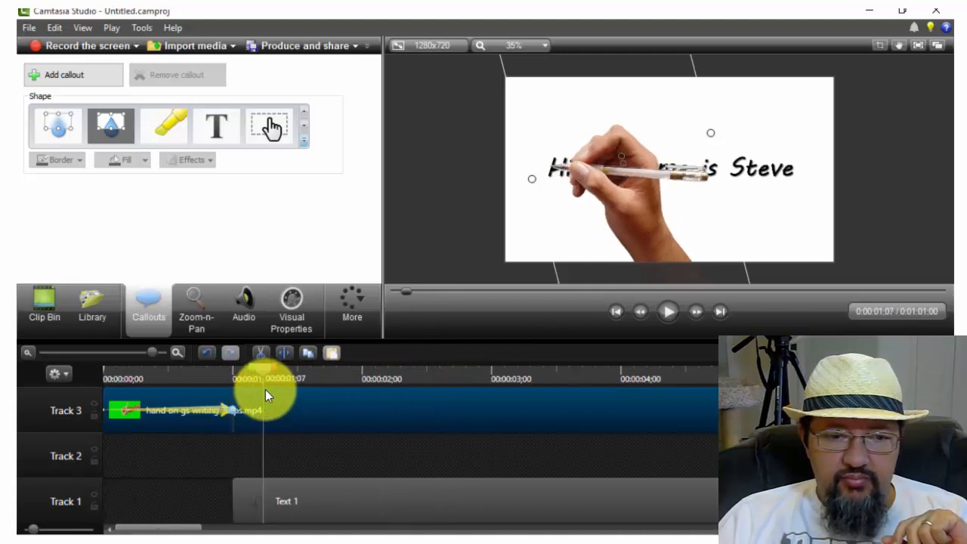
Hide the hand clip's track and add a filled simple rectangle callout at 0:00:01;00
left_click(93, 404)
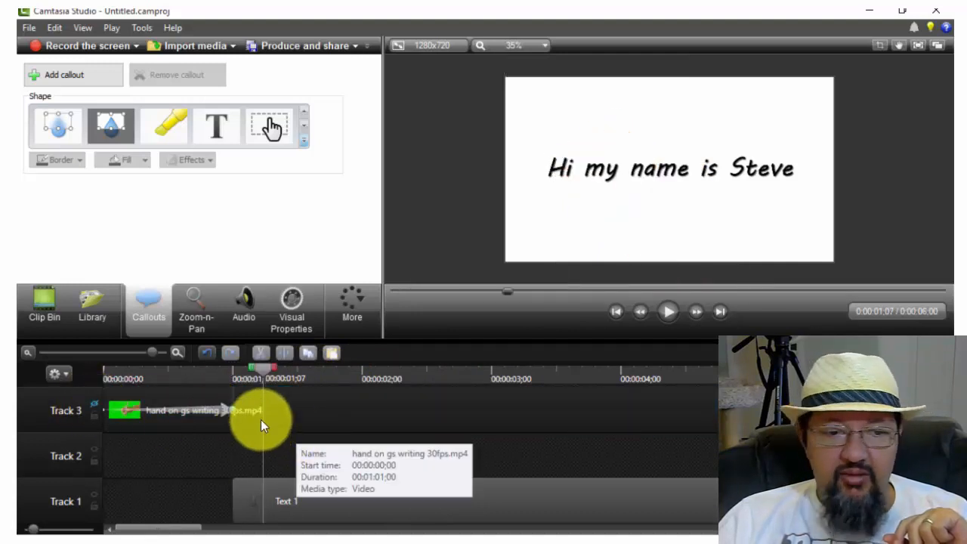
left_click_drag(266, 371, 245, 368)
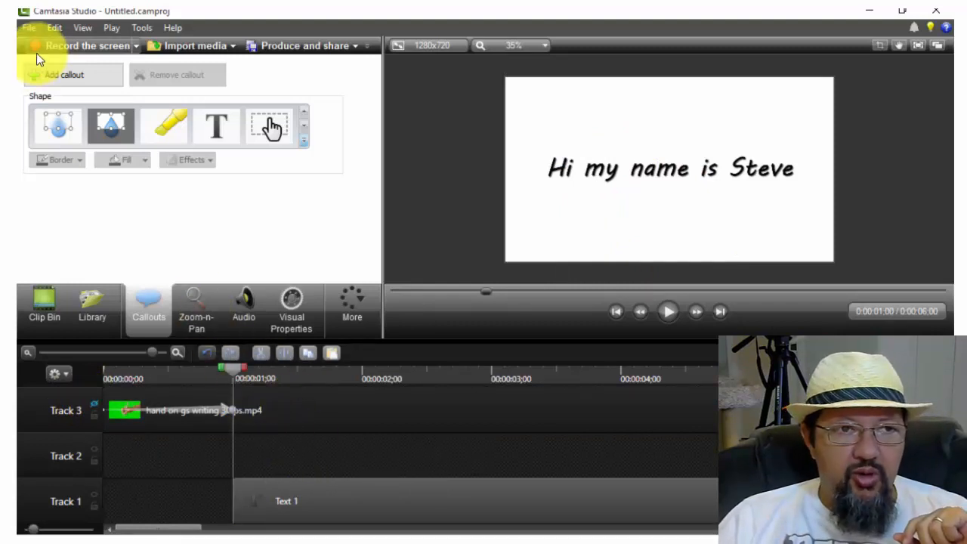
left_click(74, 83)
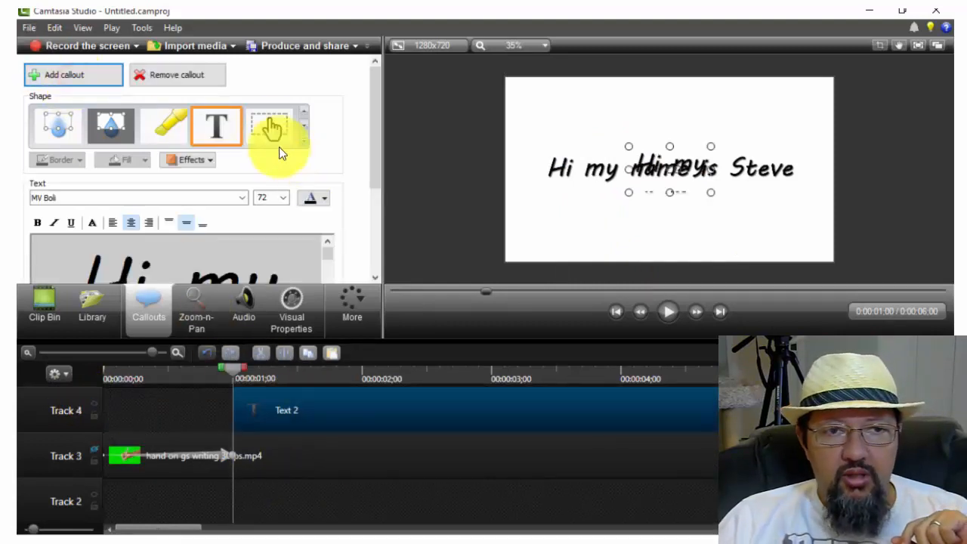
left_click(306, 143)
left_click(275, 221)
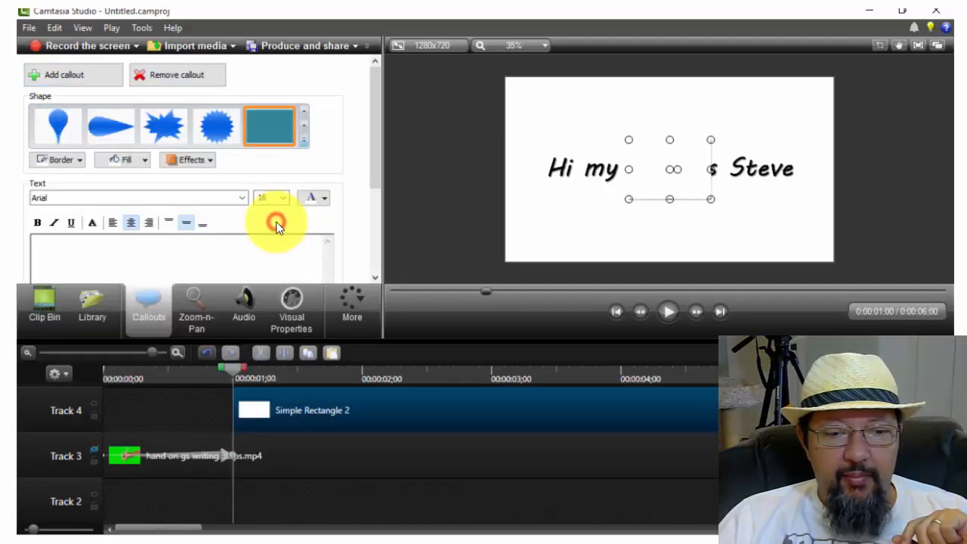
Move the rectangle callout down to Track 2 and widen it on both sides to cover the whole text line
left_click_drag(311, 412, 301, 504)
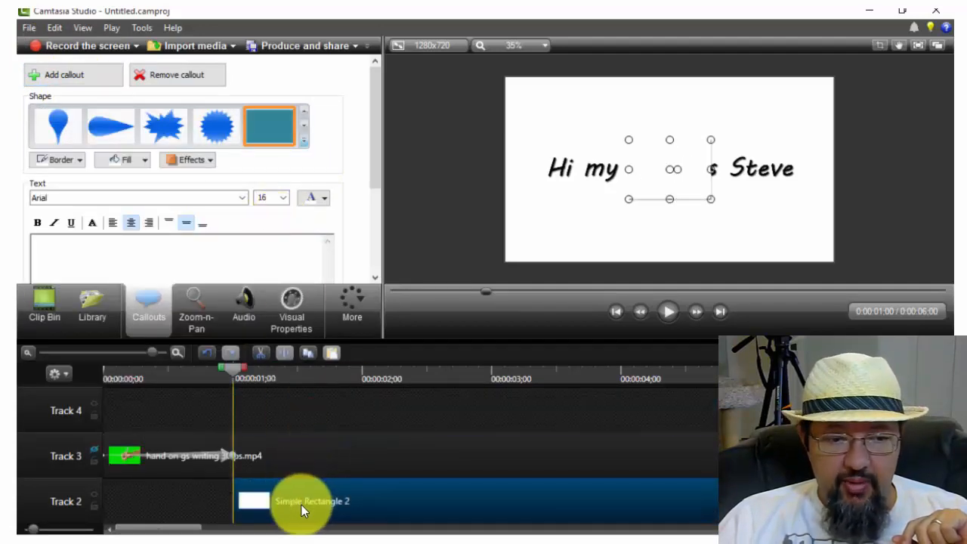
left_click(311, 508)
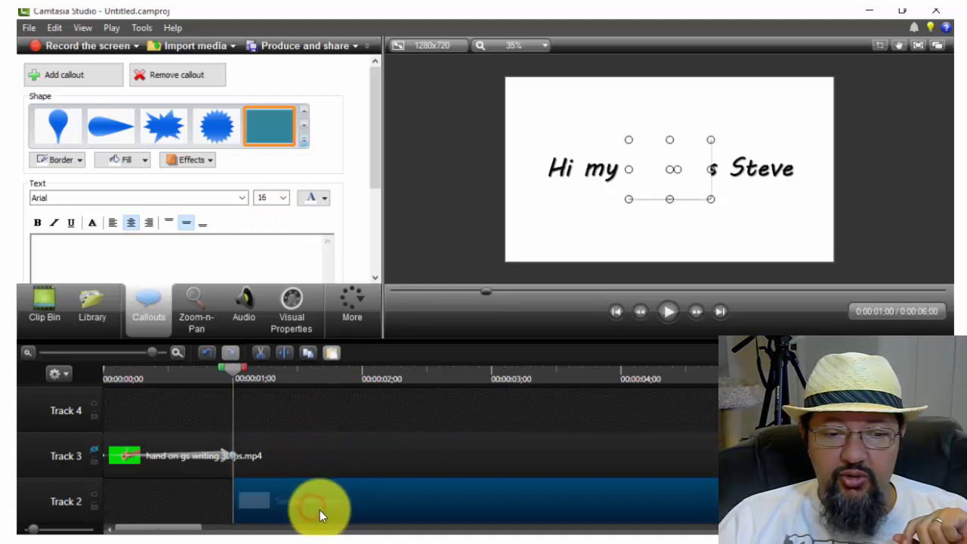
left_click_drag(629, 168, 549, 171)
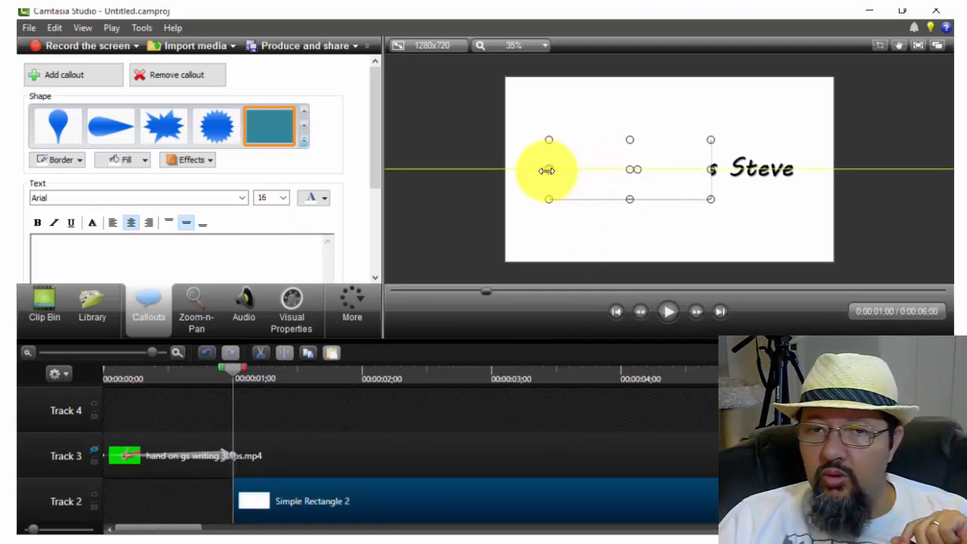
left_click_drag(712, 169, 825, 174)
Turn off the rectangle's shadow and change its fill to light gray so it stands out from the white canvas
left_click(214, 159)
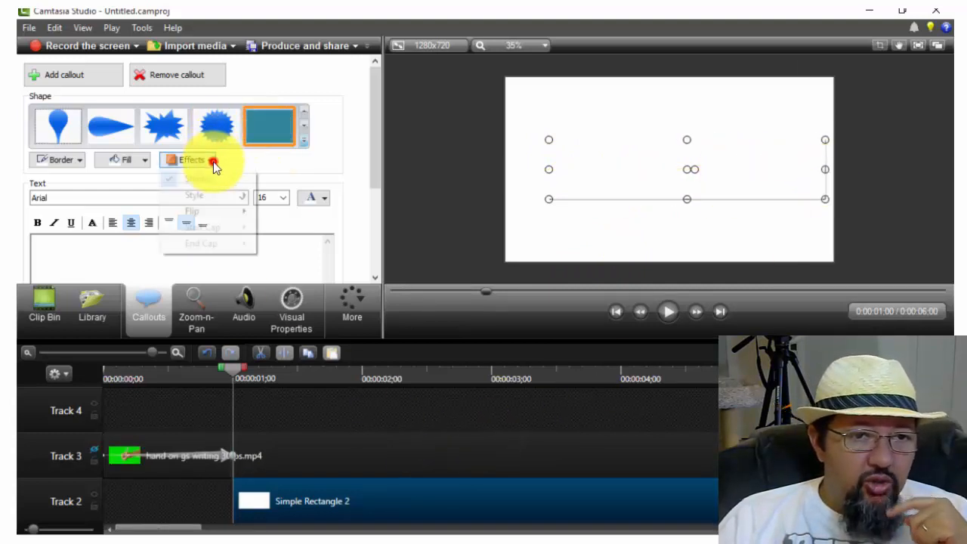
left_click(211, 177)
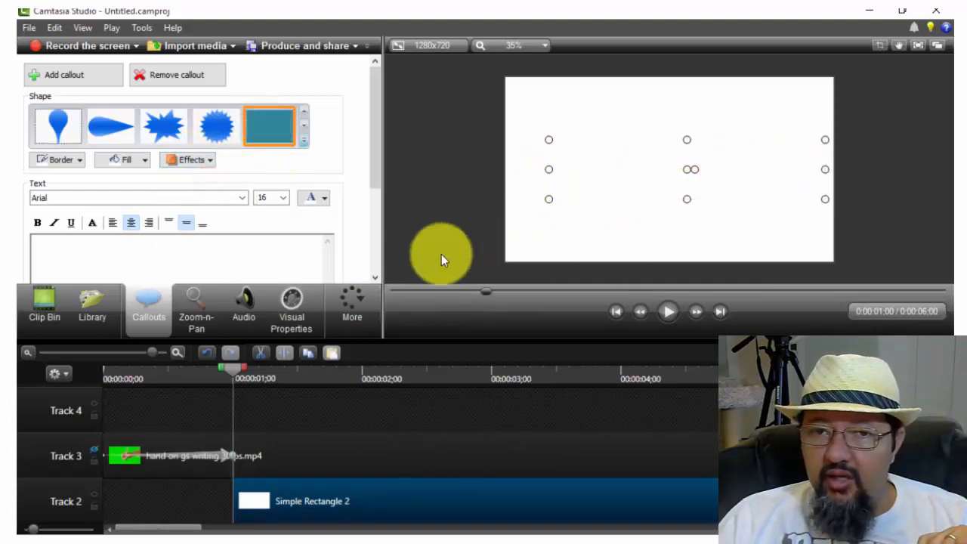
left_click(145, 161)
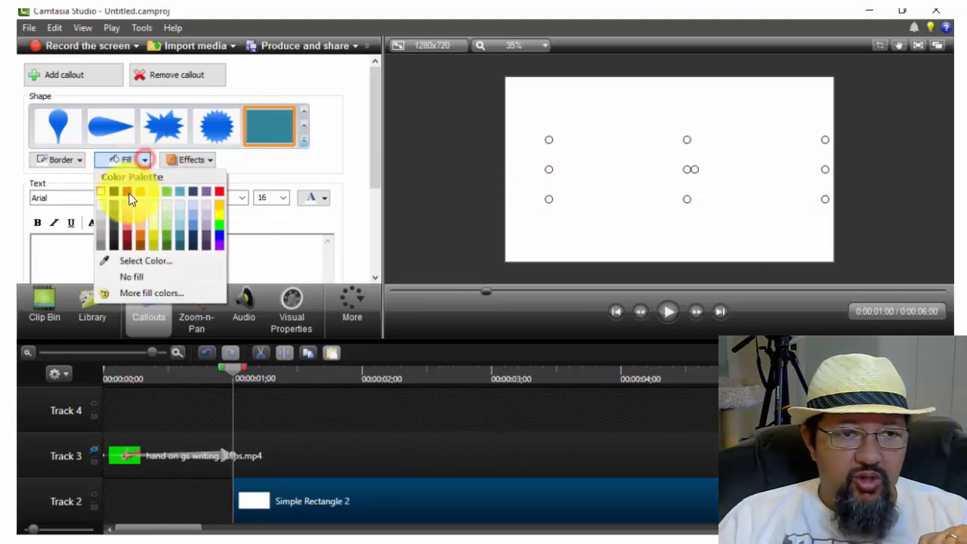
left_click(99, 207)
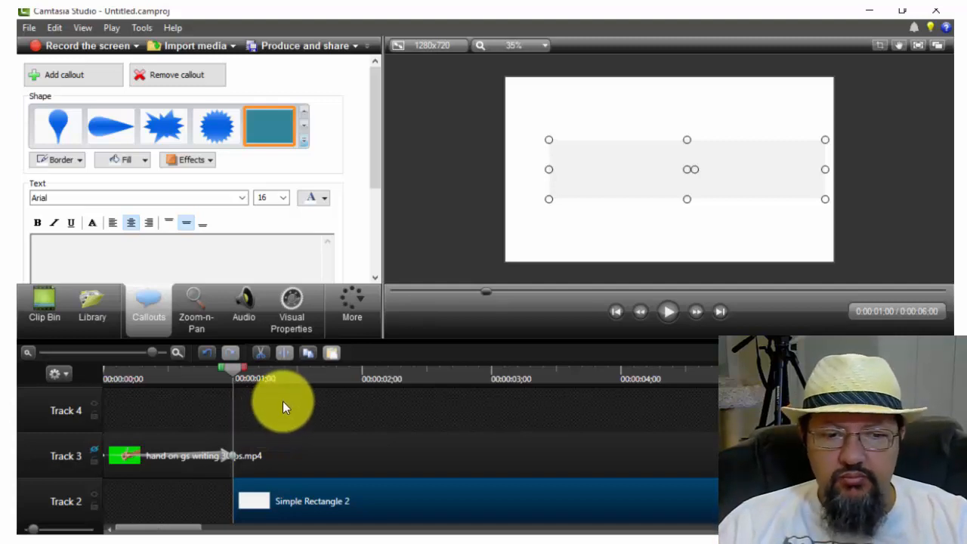
left_click(316, 505)
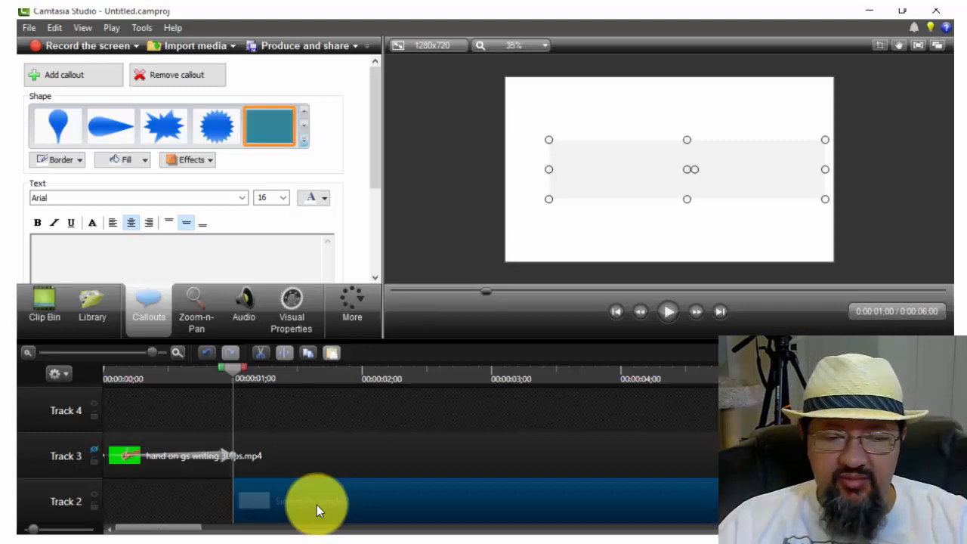
left_click(246, 380)
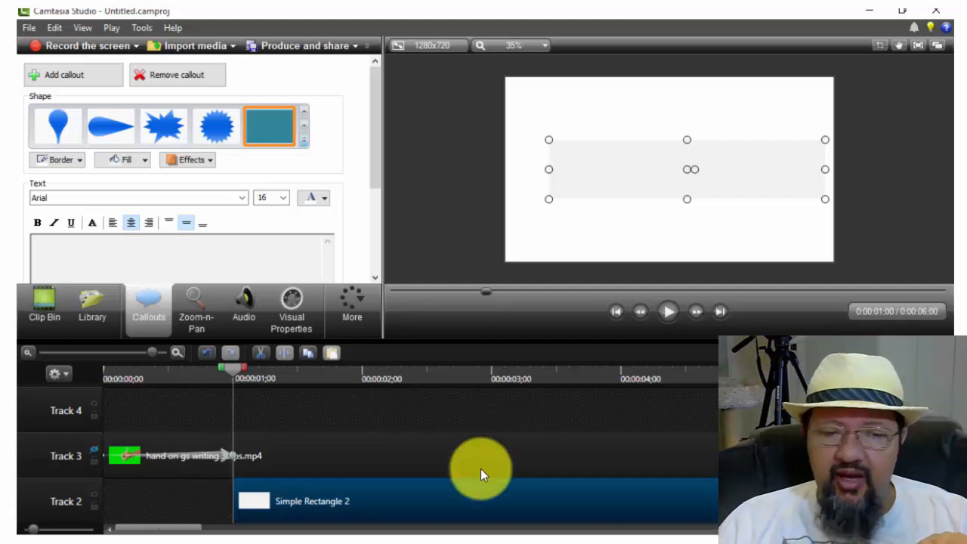
Add an animation to the rectangle ending at 0:00:03;00 and extend its start back to 0:00:01;00
left_click(334, 501)
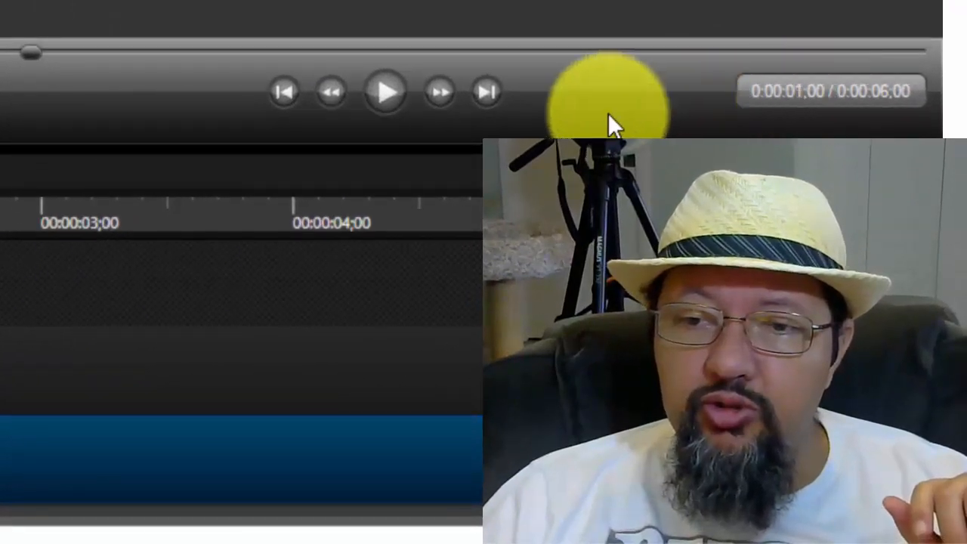
left_click(441, 92)
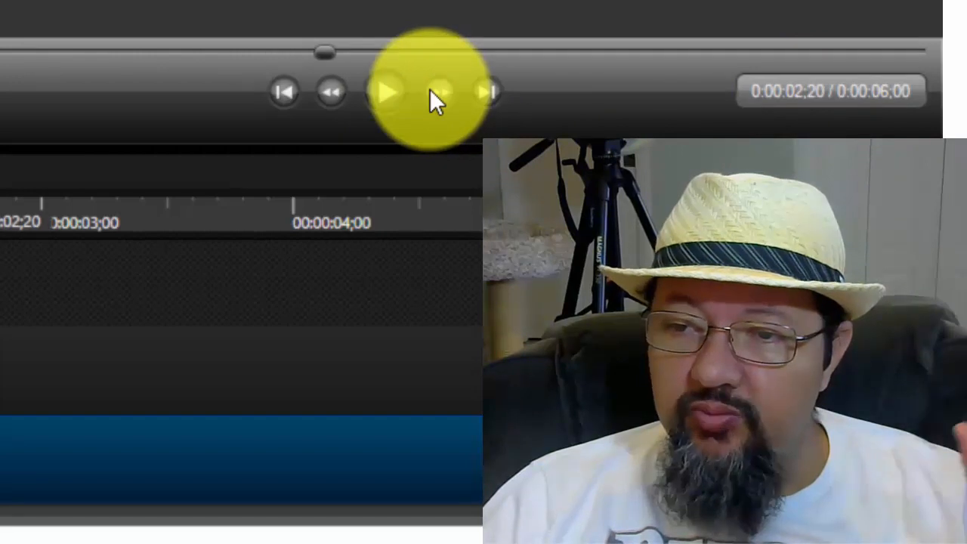
left_click(449, 96)
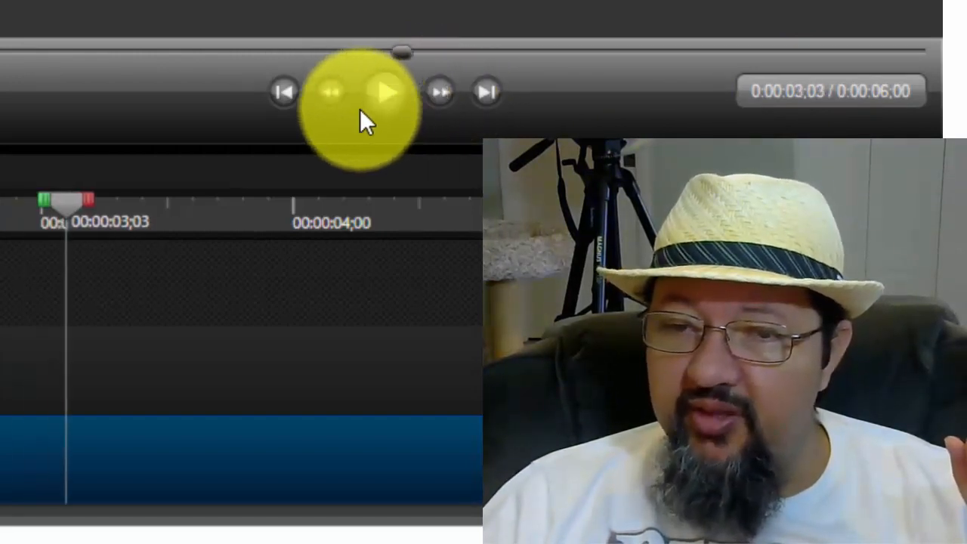
left_click(329, 90)
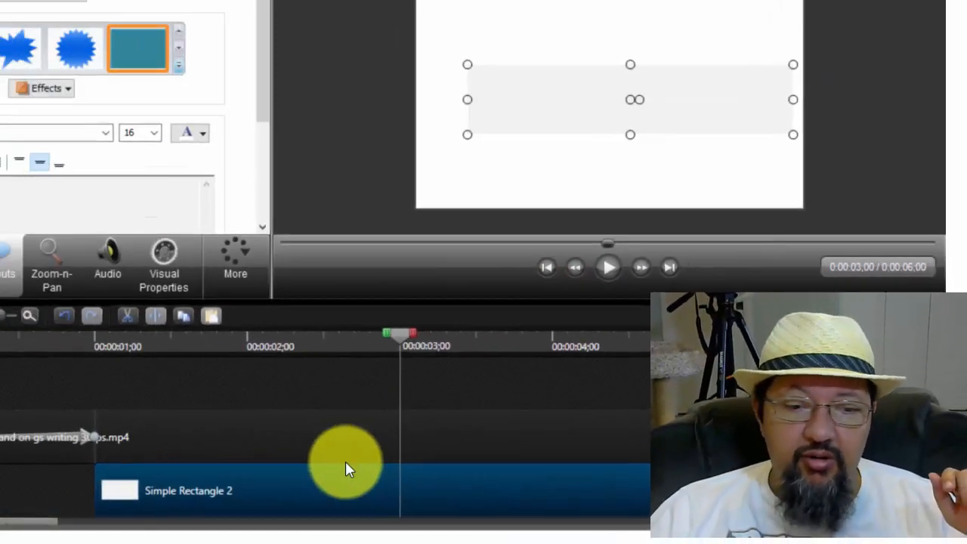
left_click(439, 498)
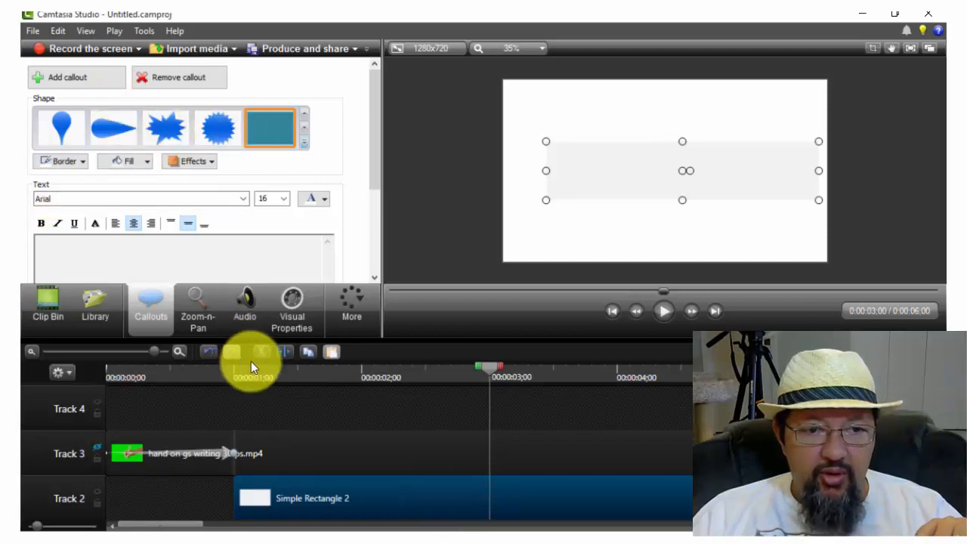
left_click(287, 309)
left_click(85, 82)
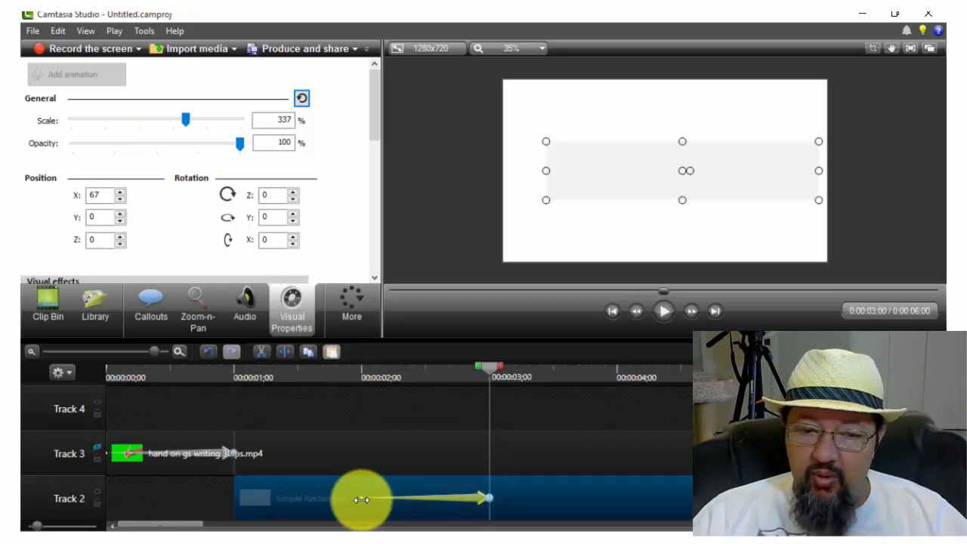
left_click_drag(361, 498, 233, 507)
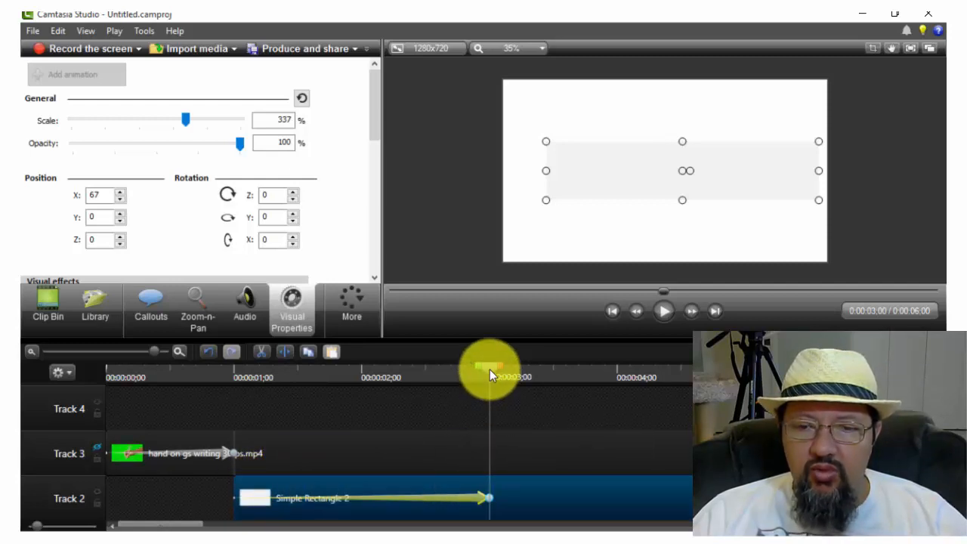
Past the rectangle's animation, slide it horizontally to X 1024 to uncover the text, and preview the reveal from the timeline's start
mouse_move(490, 369)
left_mouse_down()
mouse_move(499, 369)
mouse_move(498, 379)
left_mouse_up()
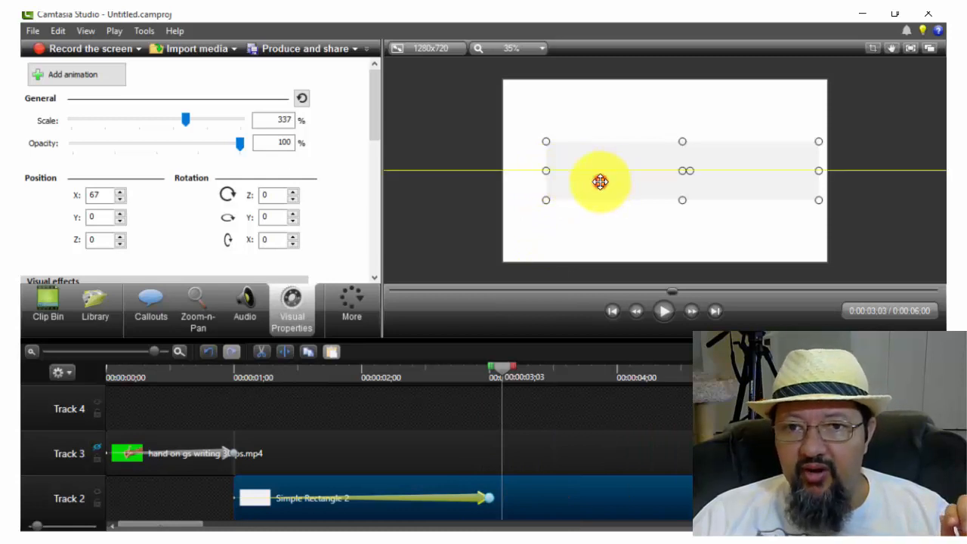
left_click_drag(602, 183, 843, 180)
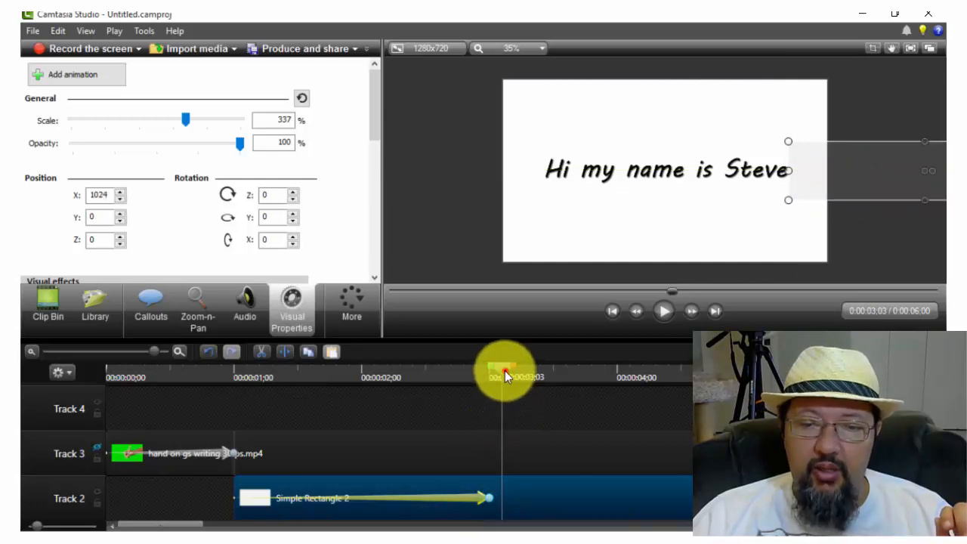
left_click_drag(505, 371, 34, 318)
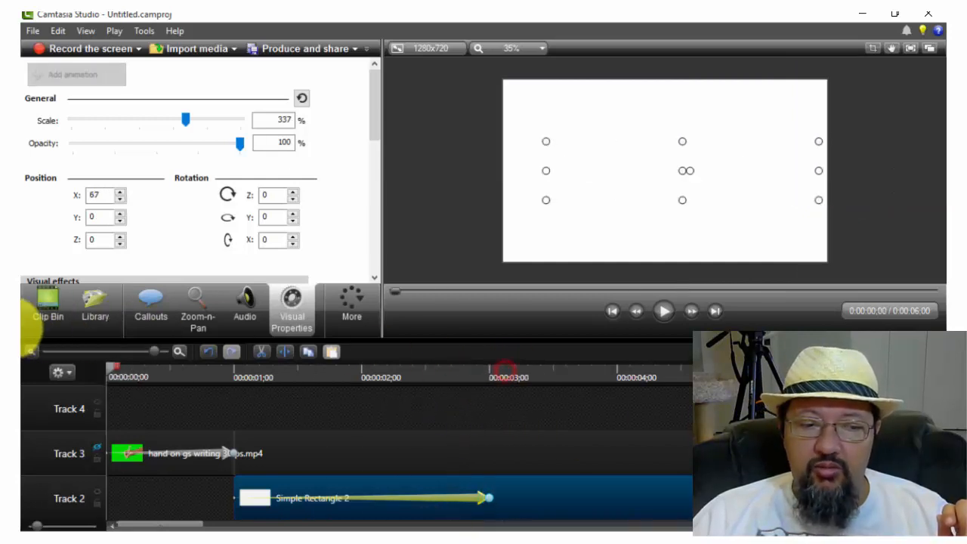
left_click(663, 313)
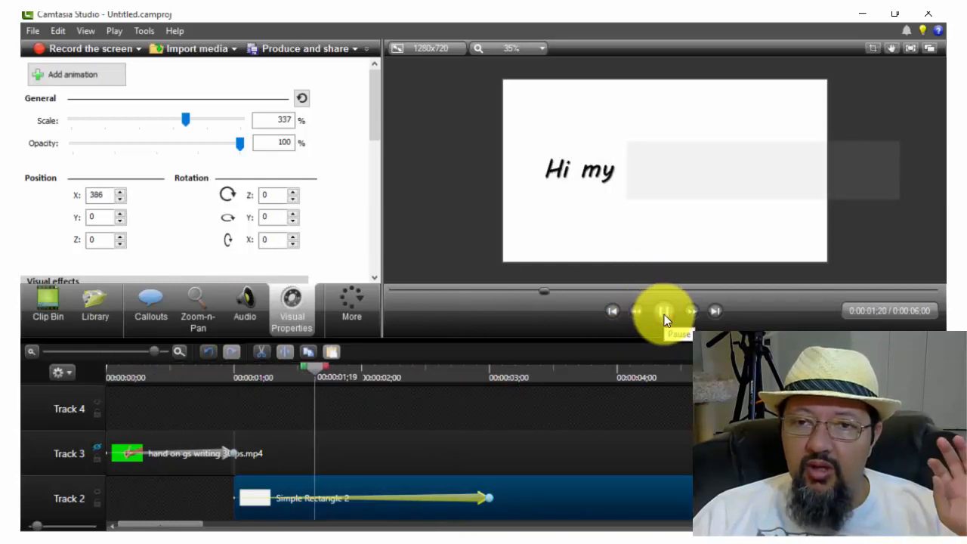
left_click(664, 313)
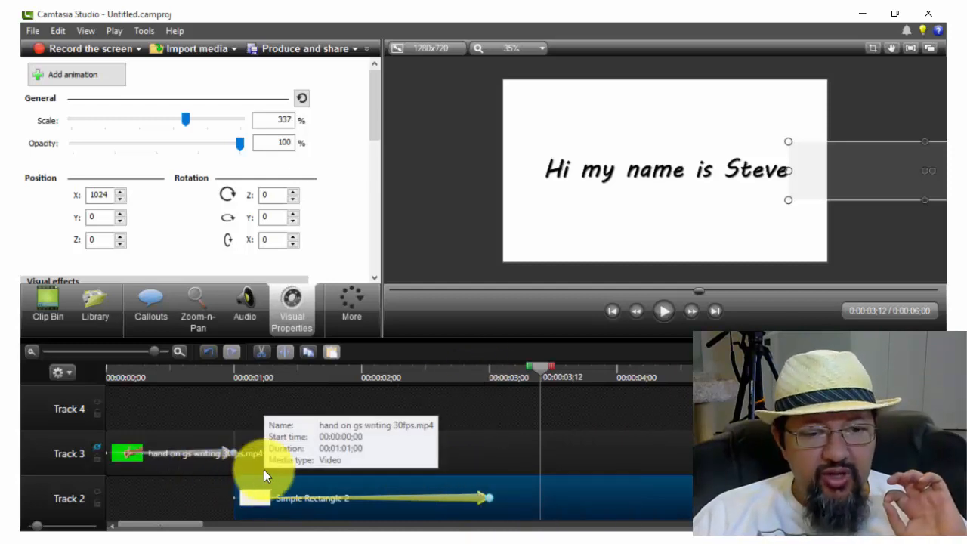
Show the hand clip's track again and add an animation to the hand clip spanning 0:00:01;00 to 0:00:03;00
left_click(250, 452)
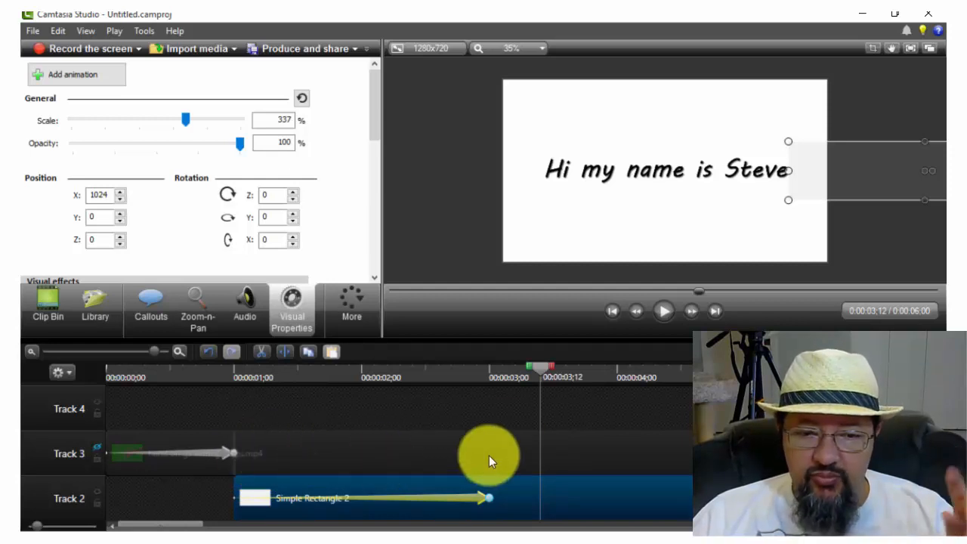
left_click_drag(542, 366, 493, 374)
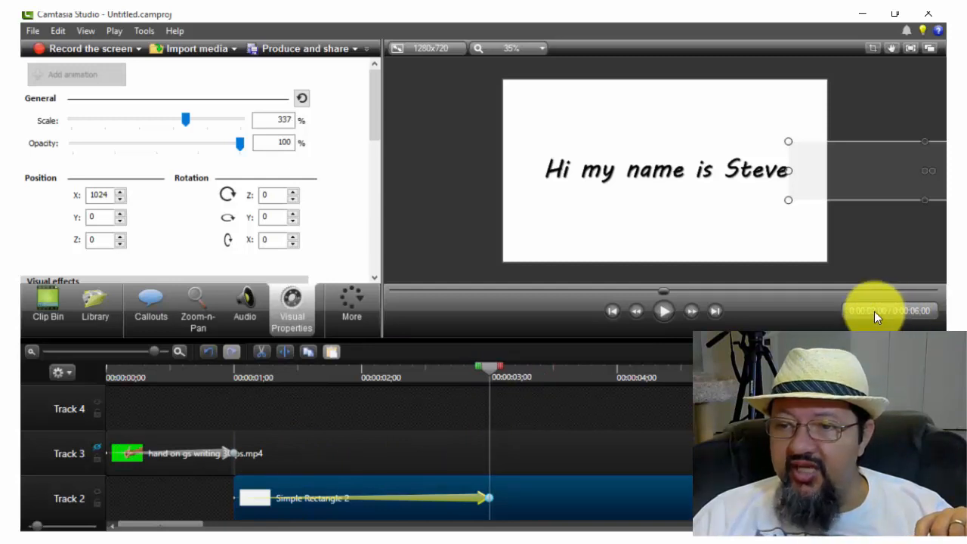
left_click(97, 448)
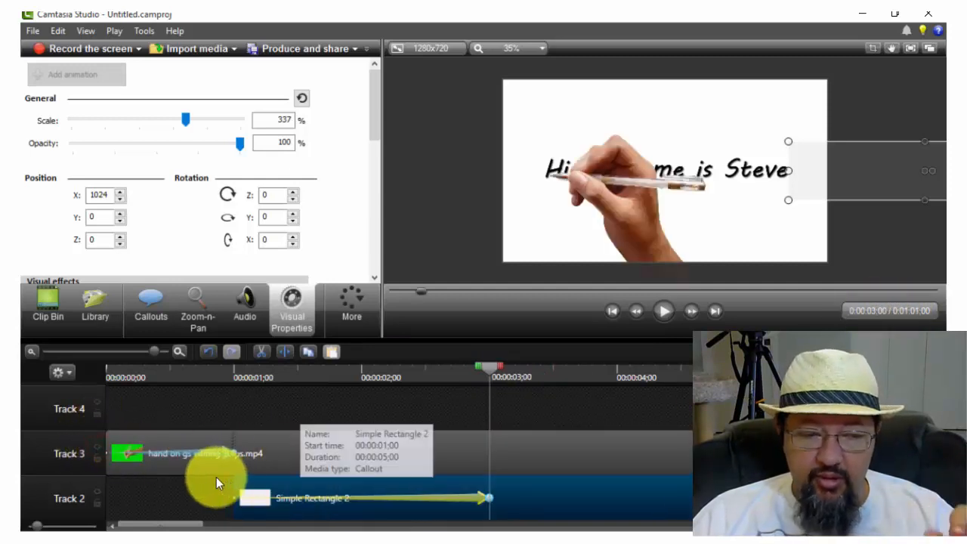
left_click(386, 452)
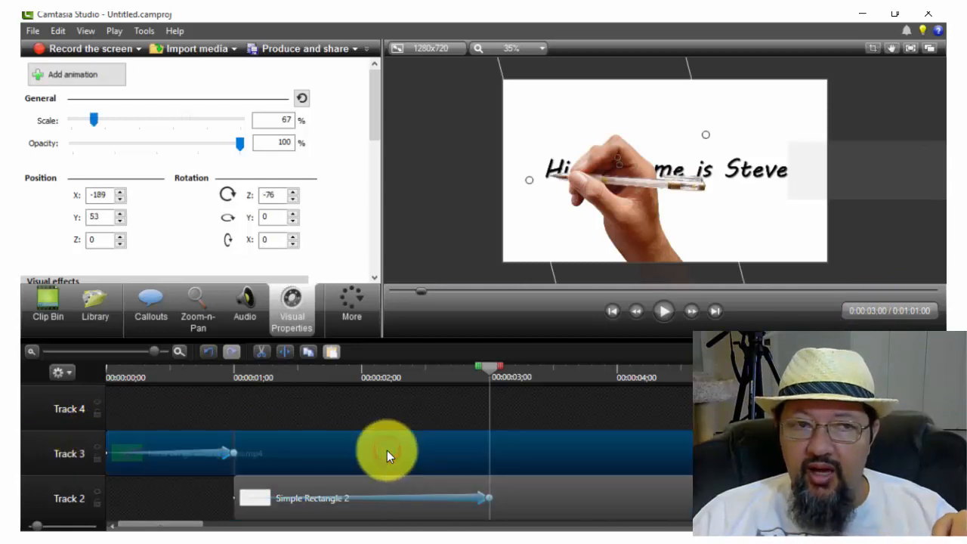
left_click(73, 79)
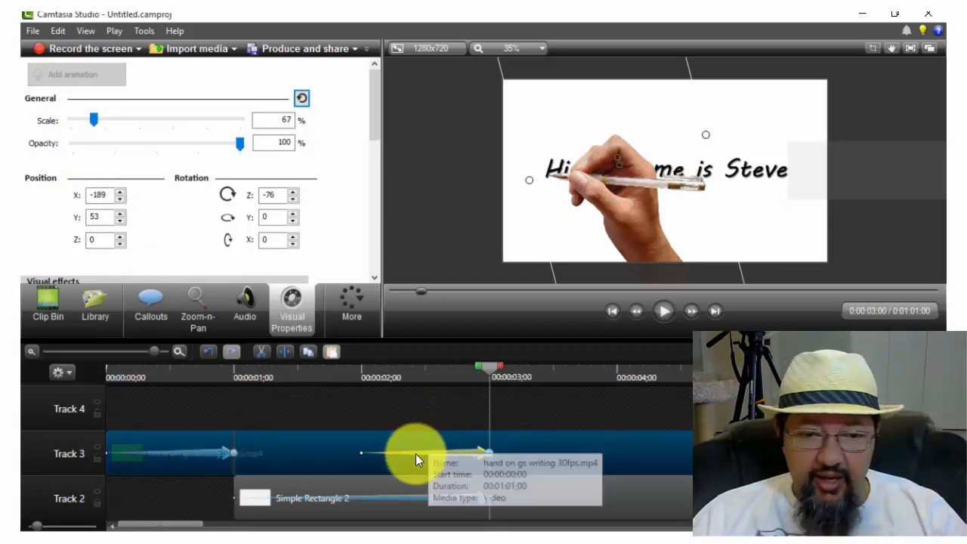
left_click_drag(360, 452, 236, 457)
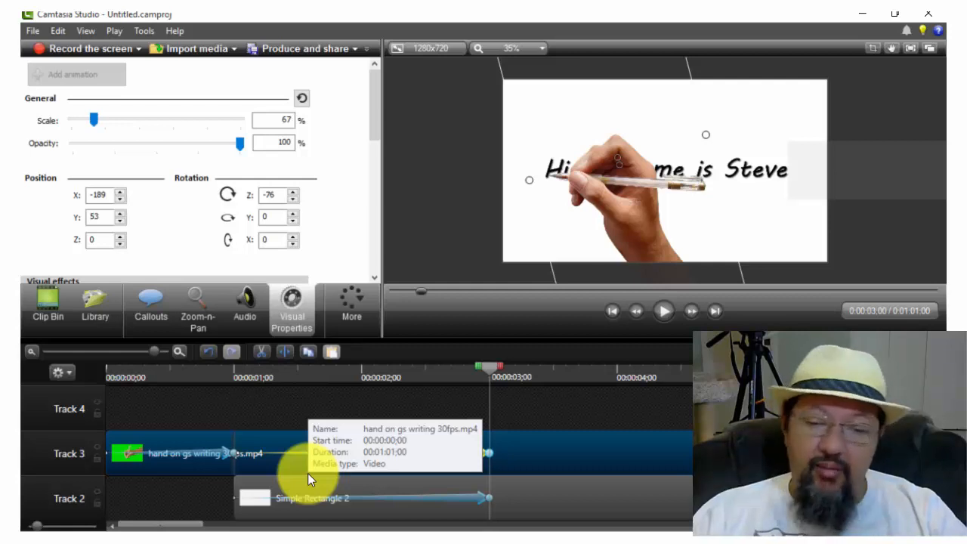
At 0:00:03;03, move the hand clip to X 760, Y 11 so the pen tip meets the text's end, and play on from there
left_click_drag(487, 367, 500, 365)
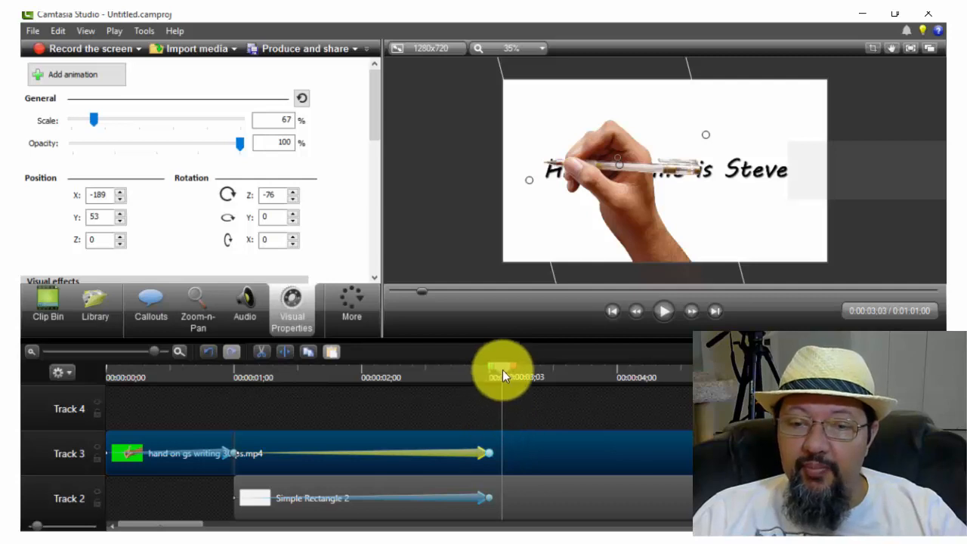
left_click(460, 453)
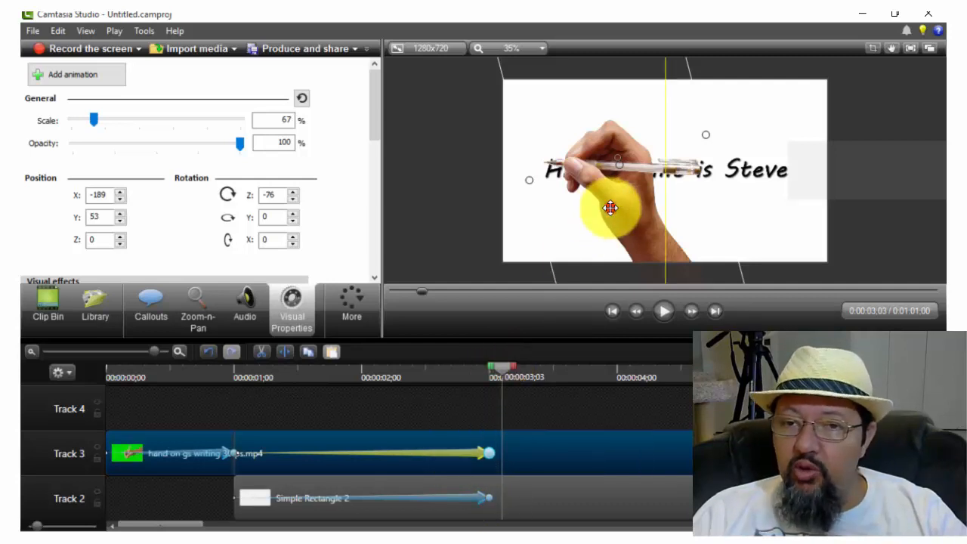
left_click_drag(611, 209, 852, 219)
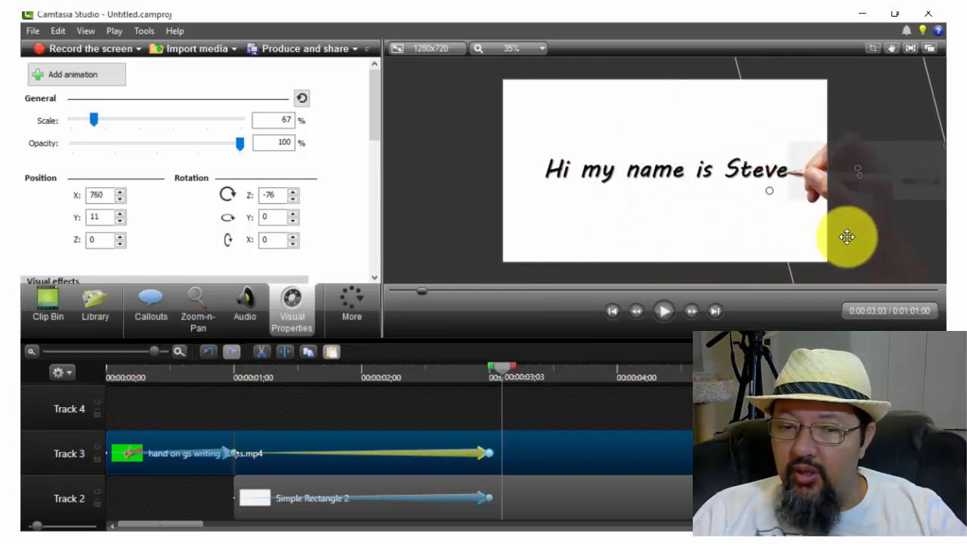
left_click(666, 314)
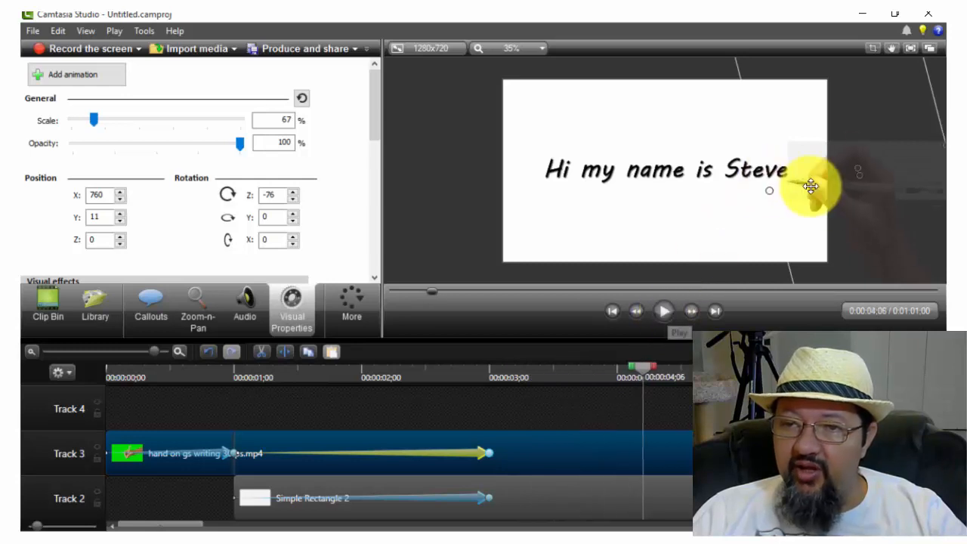
Move the hand clip to X 751, Y 54 so the pen tip meets the text's end, and preview the animation from the start
left_click_drag(810, 184, 803, 177)
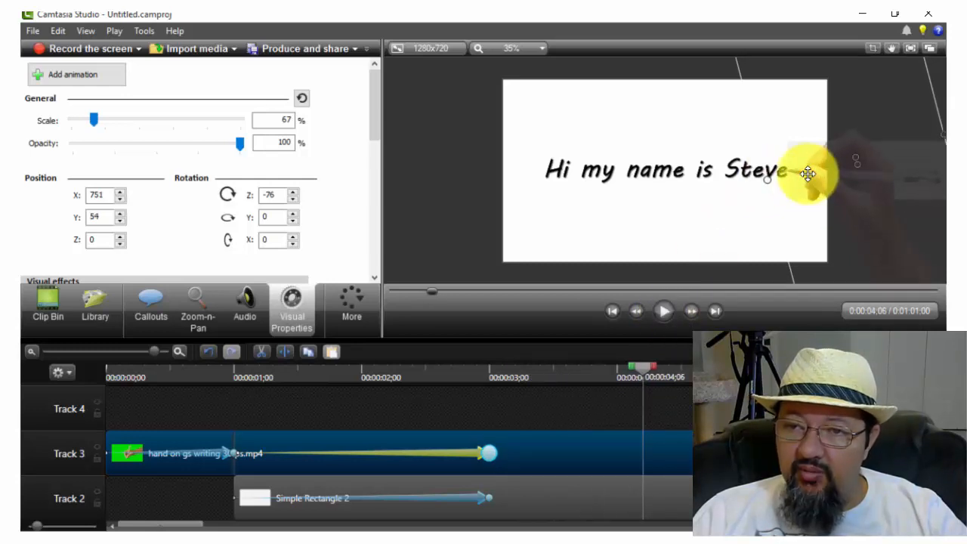
left_click(665, 312)
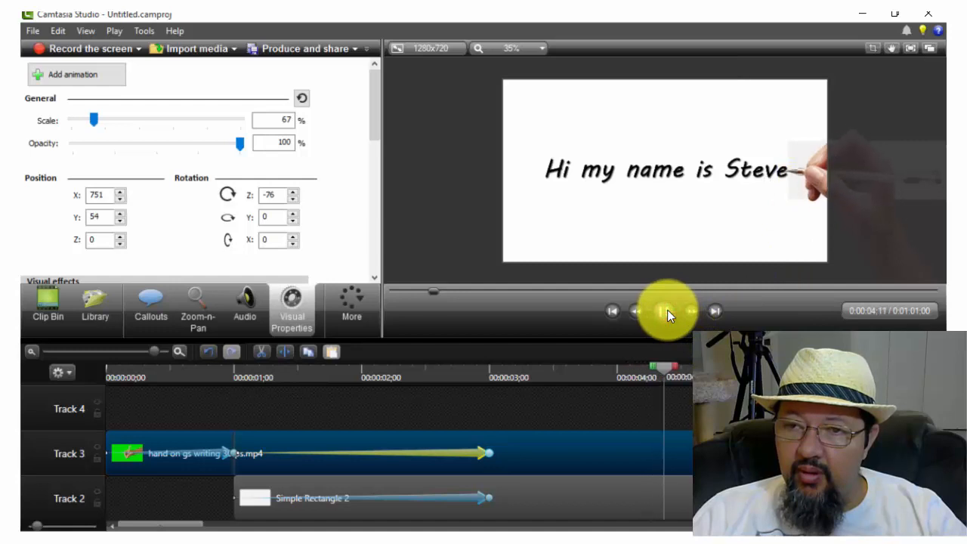
left_click(665, 311)
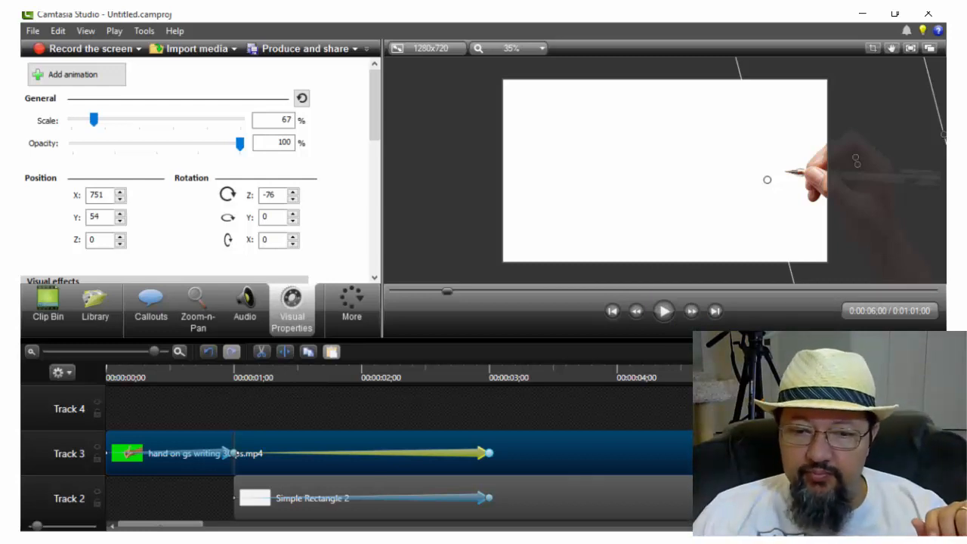
left_click_drag(581, 406, 83, 428)
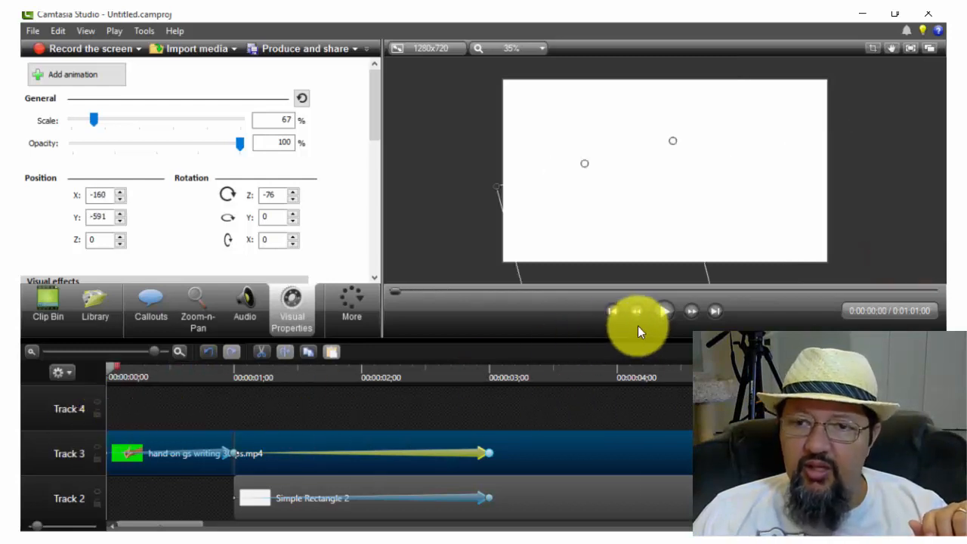
left_click(662, 312)
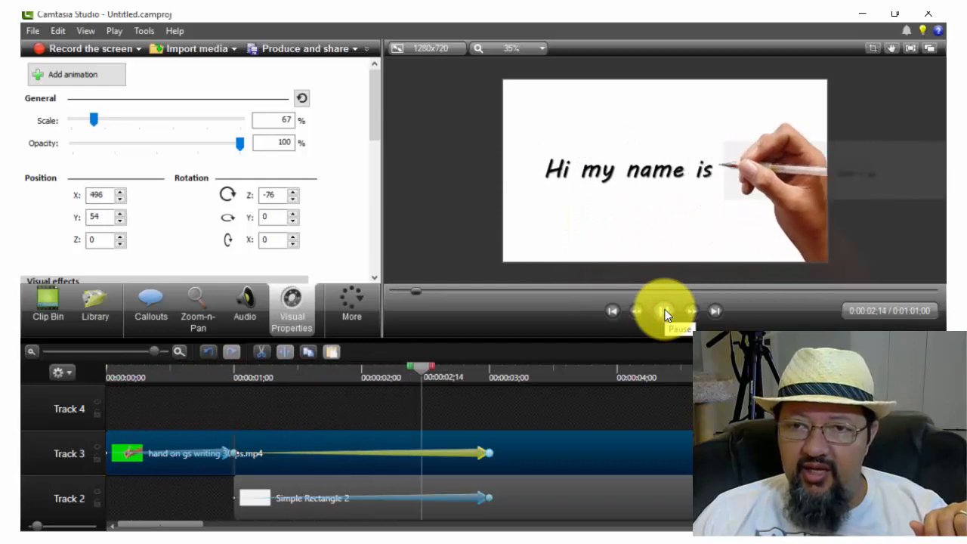
left_click(665, 313)
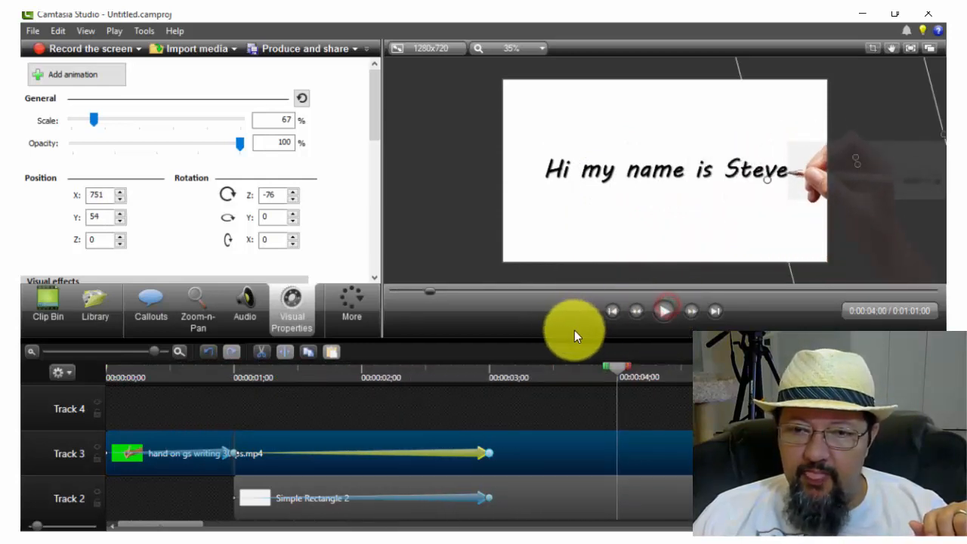
Split the rectangle at 0:00:03;00 where its animation ends and delete the part after the split
left_click_drag(613, 363, 487, 396)
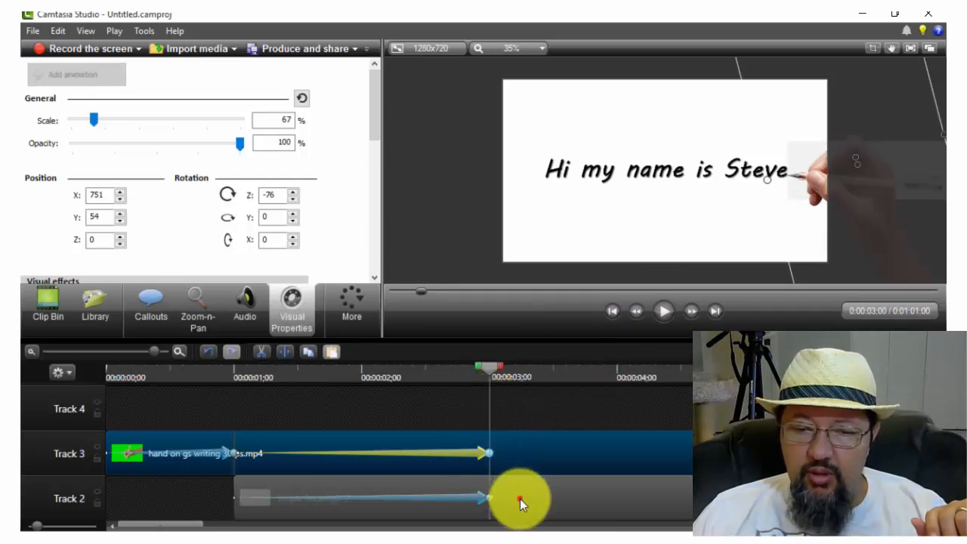
left_click(520, 499)
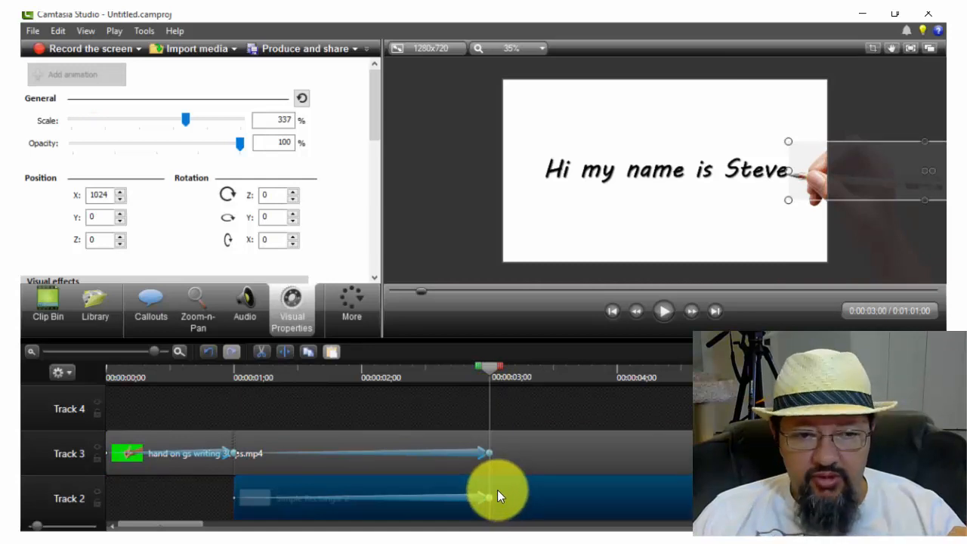
left_click(286, 355)
left_click(631, 496)
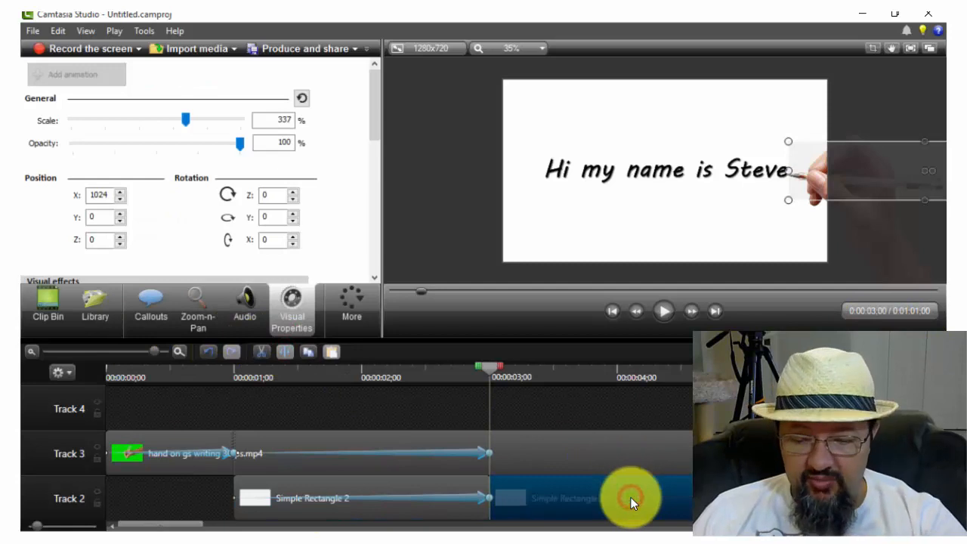
key("Delete")
scroll(631, 499, "down", 1)
left_click(574, 501)
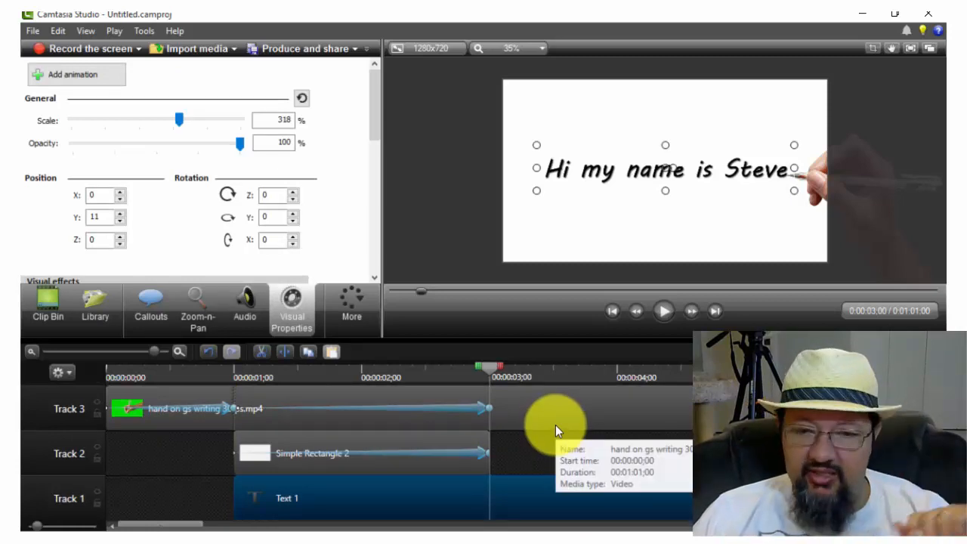
left_click_drag(492, 373, 526, 373)
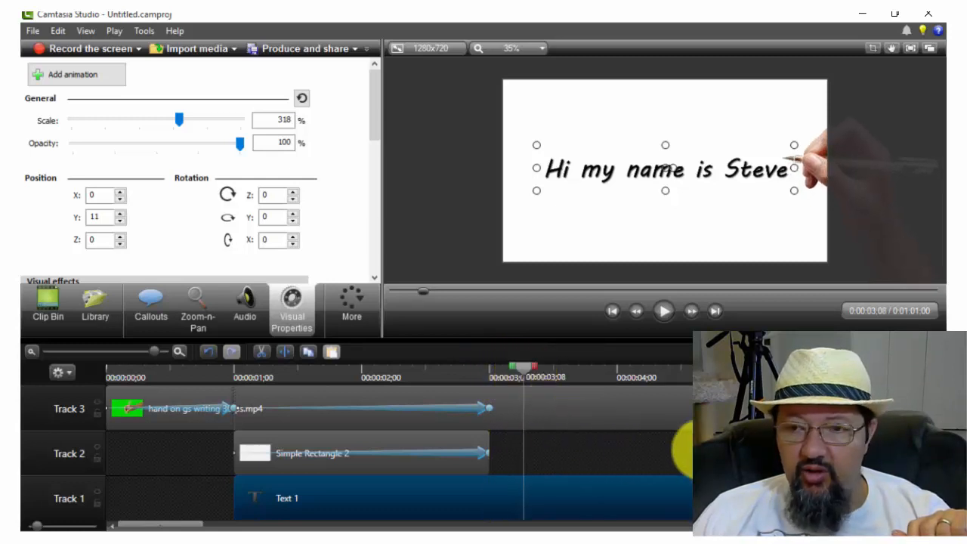
left_click(580, 451)
left_click(553, 496)
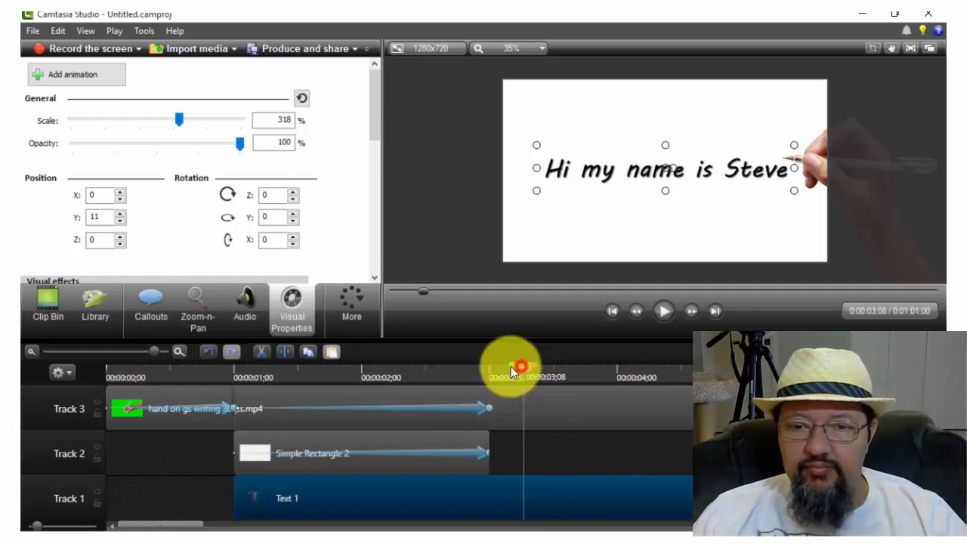
Extend the hand clip's frame at 0:00:03;00 with a duration of 1 second
left_click_drag(511, 367, 486, 367)
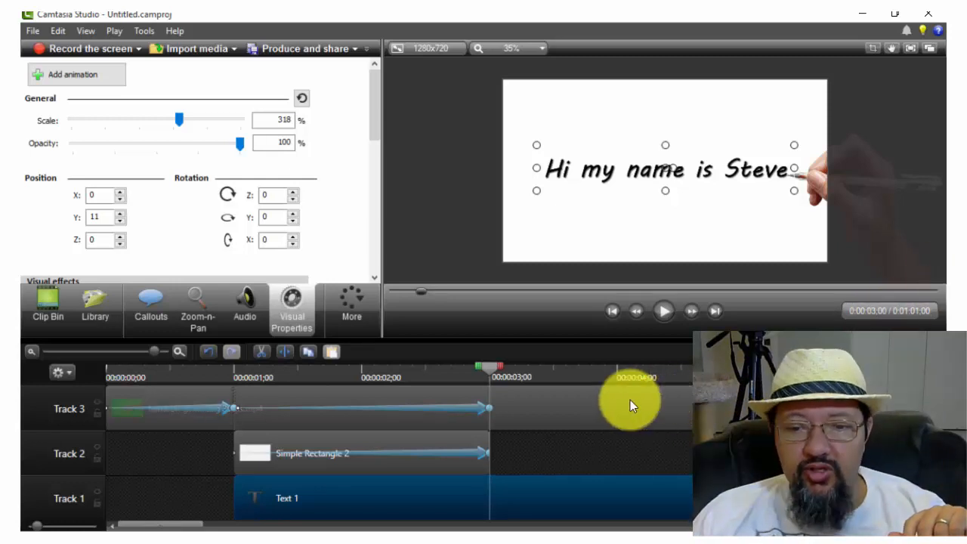
left_click(528, 405)
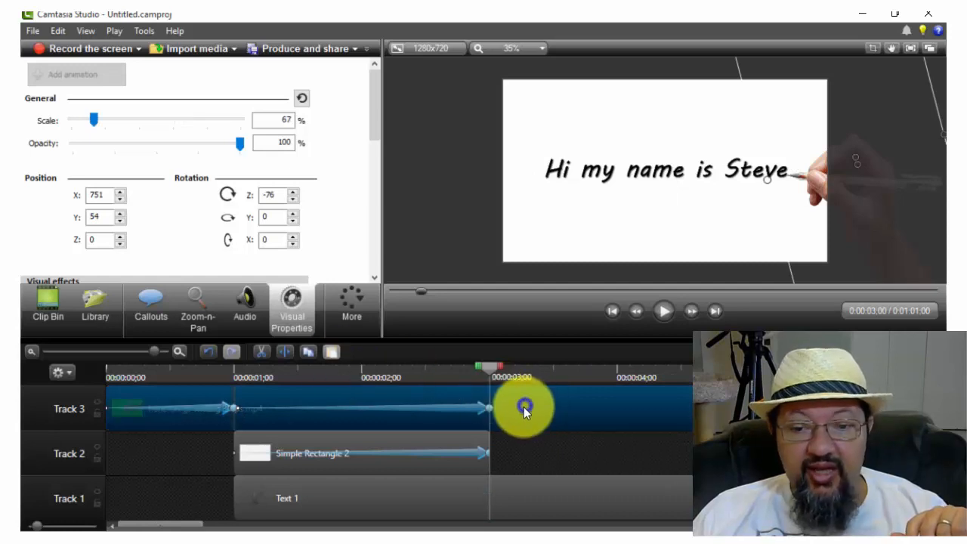
right_click(522, 400)
left_click(582, 346)
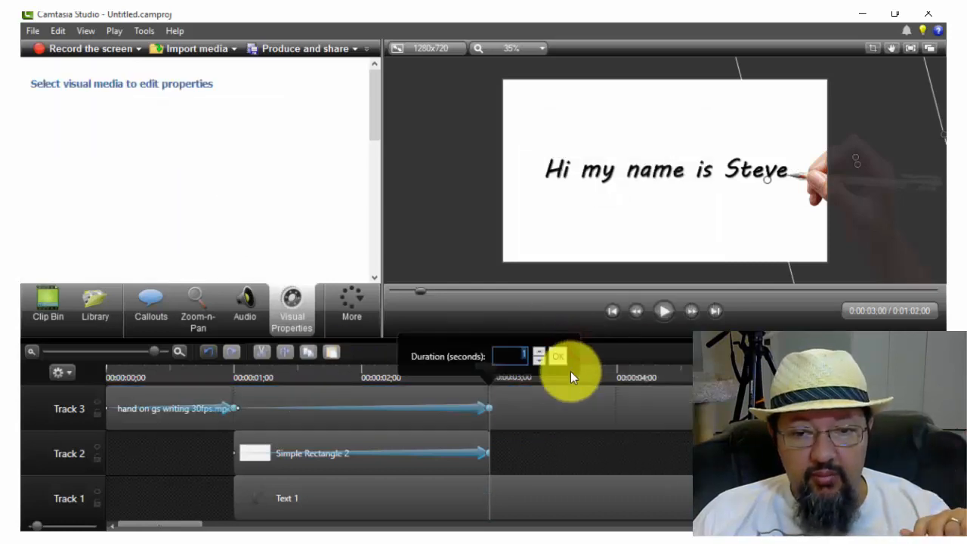
left_click(556, 357)
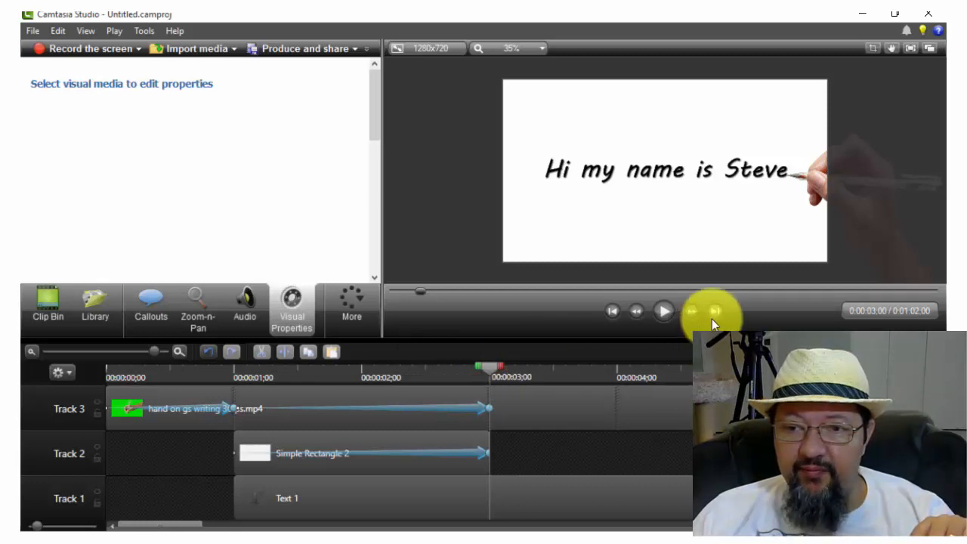
Add another animation to the hand clip spanning 0:00:03;00 to 0:00:04;00
left_click(694, 308)
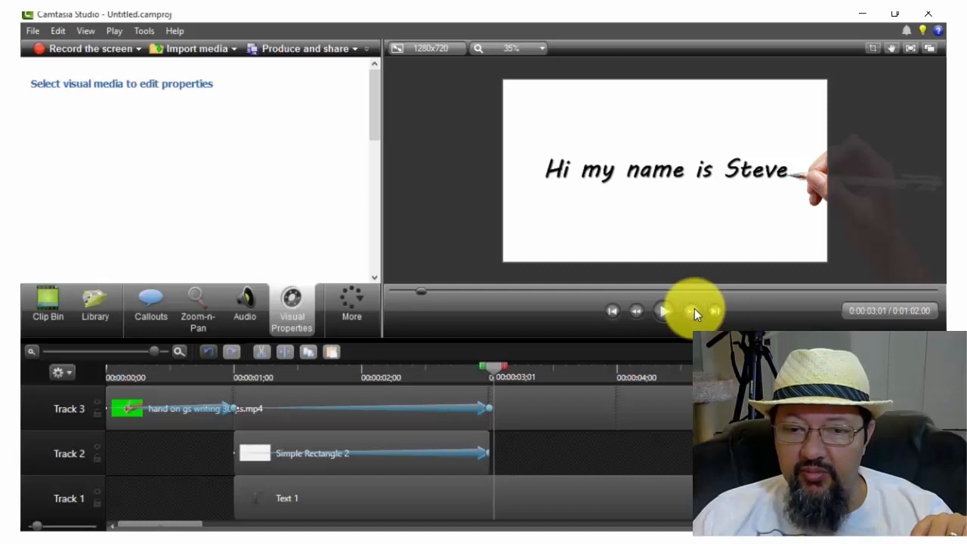
left_click(518, 403)
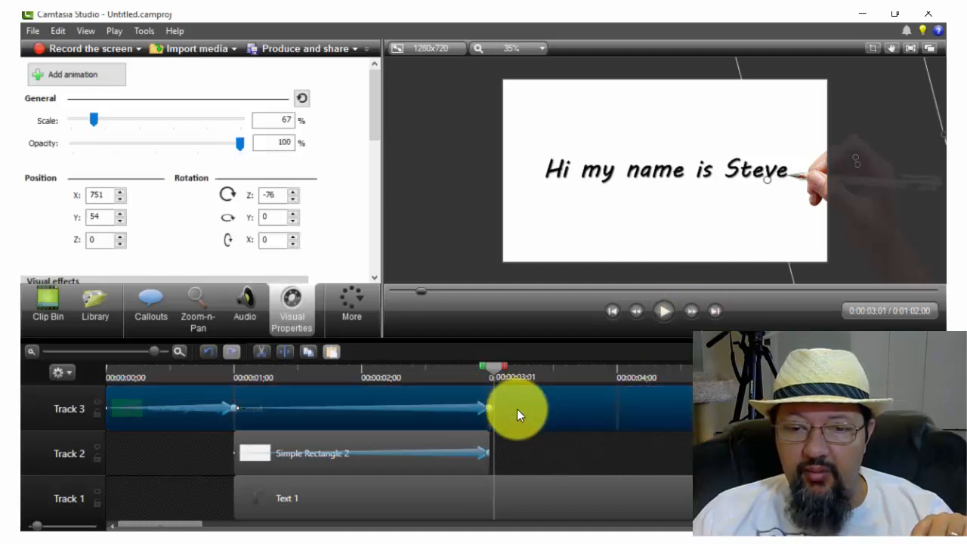
left_click(81, 75)
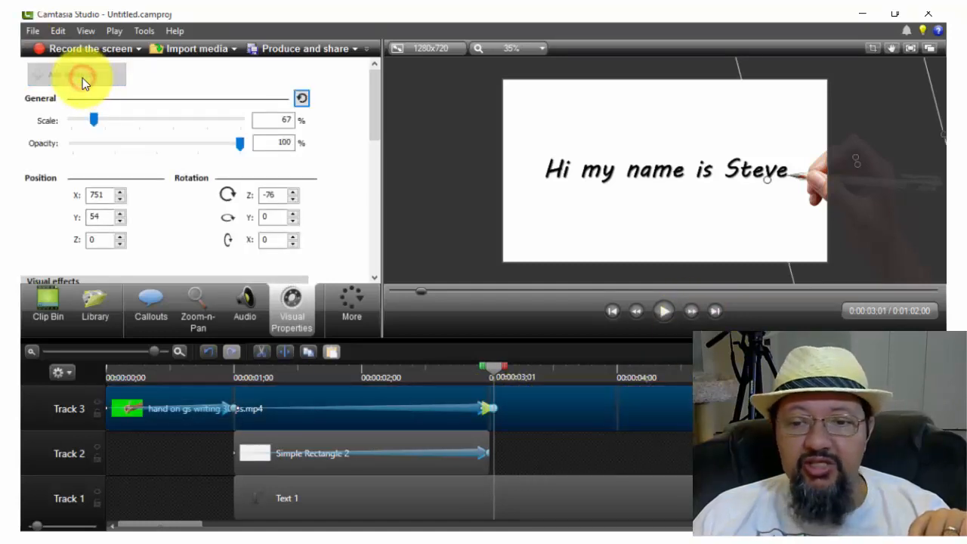
left_click_drag(492, 408, 618, 409)
left_click_drag(495, 366, 621, 379)
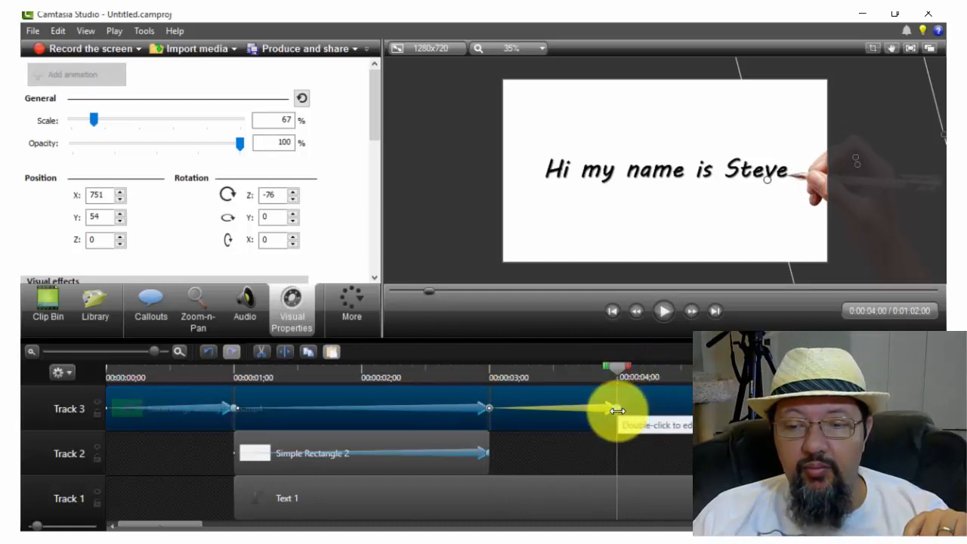
left_click_drag(617, 410, 618, 409)
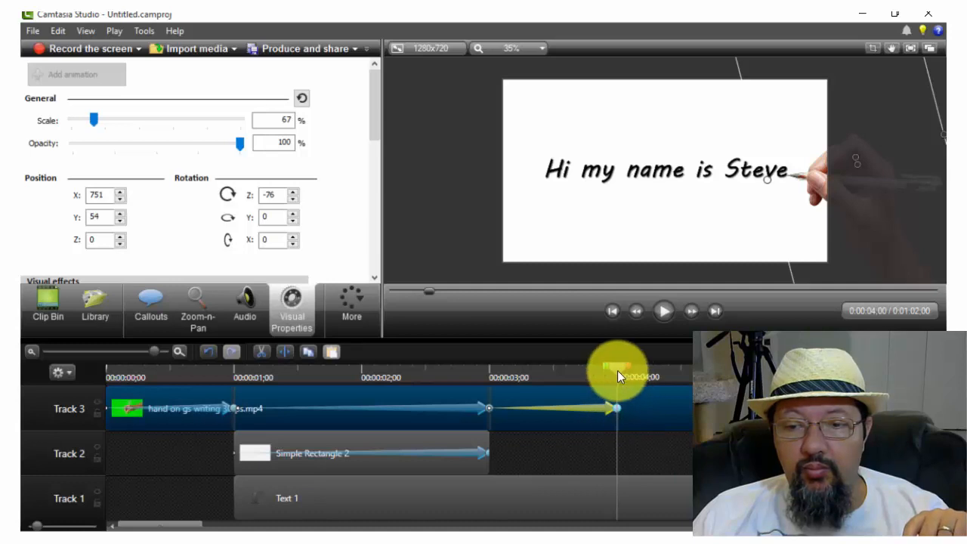
At 0:00:04;02, move the hand clip below the canvas to X 428, Y -509 and preview the animation from the start
left_click_drag(617, 371, 627, 366)
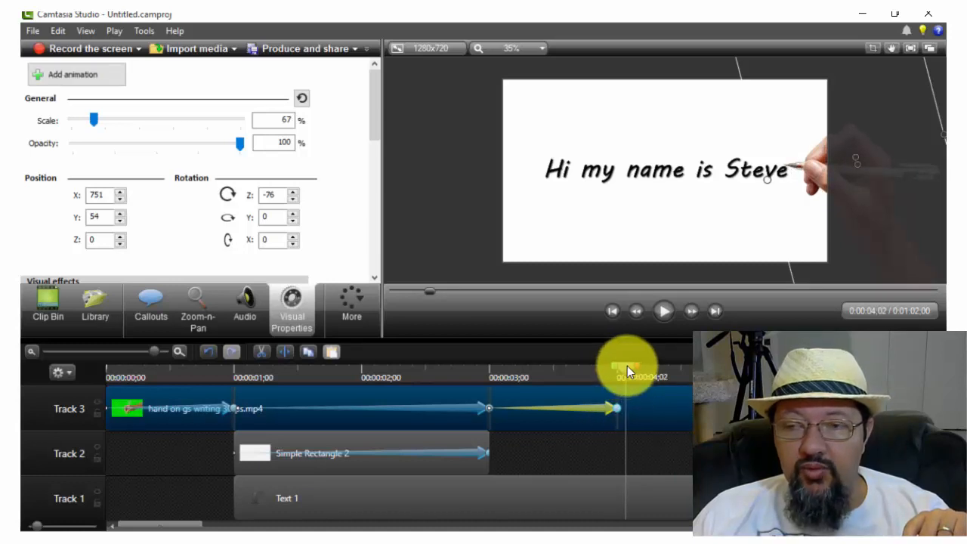
left_click_drag(811, 183, 733, 325)
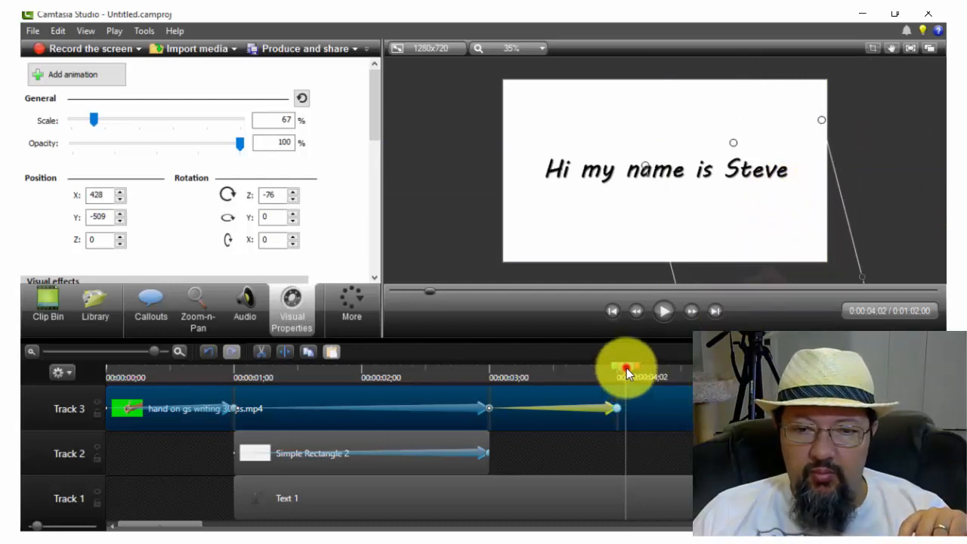
left_click_drag(626, 368, 21, 420)
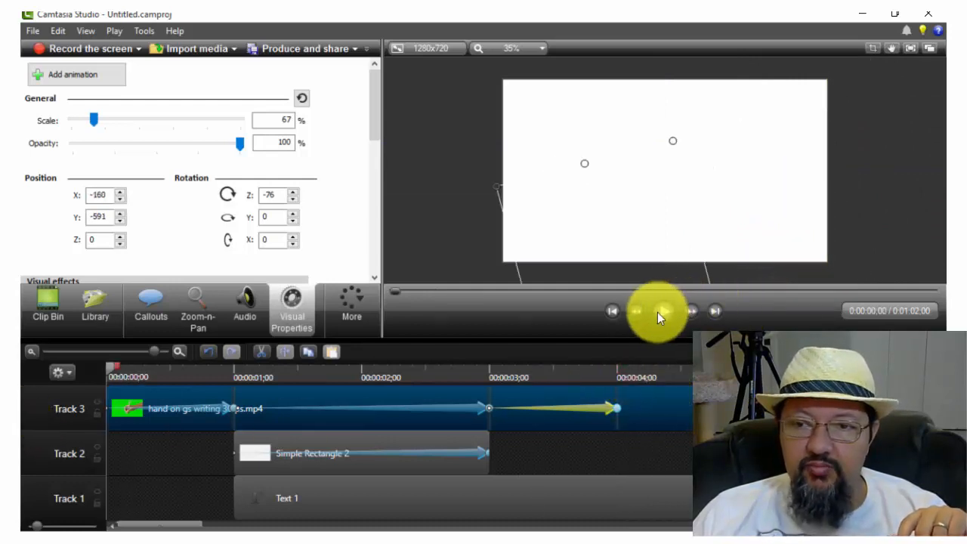
left_click(664, 312)
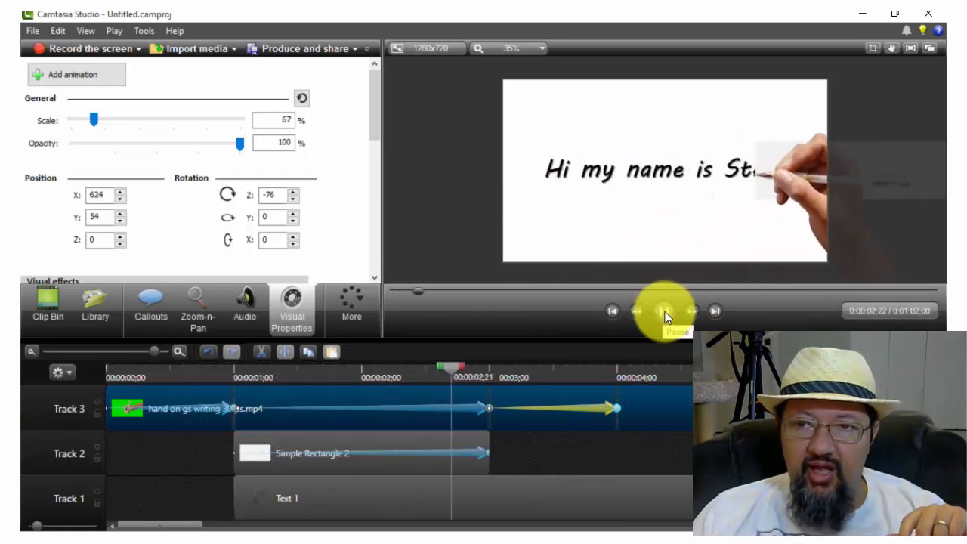
left_click(665, 316)
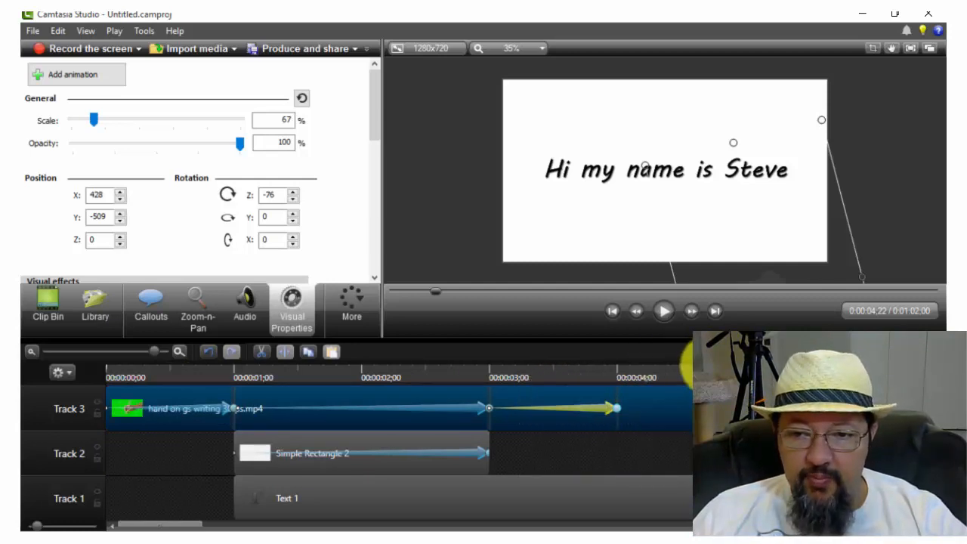
Split the hand clip at 0:00:04;01, just past its exit animation, and delete the remaining part
left_click_drag(712, 368, 626, 368)
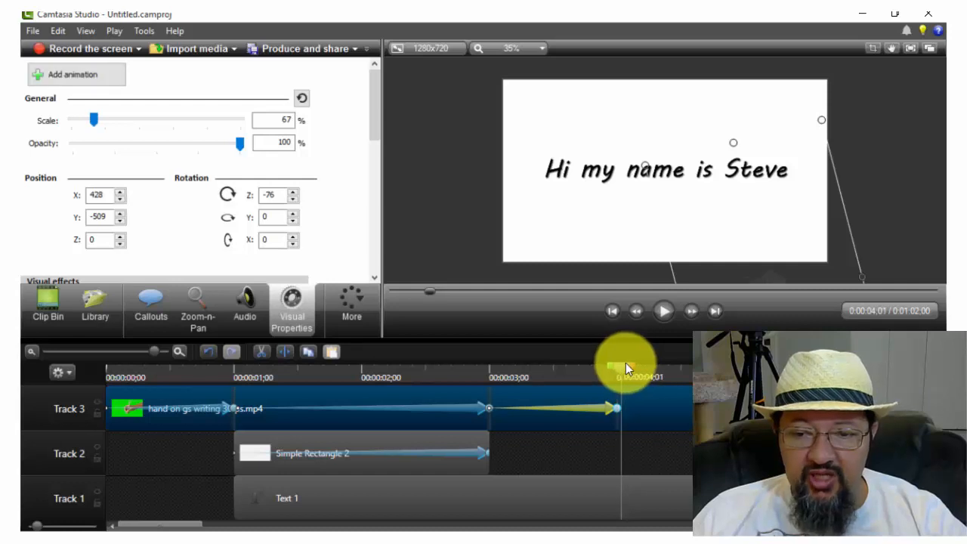
left_click(283, 353)
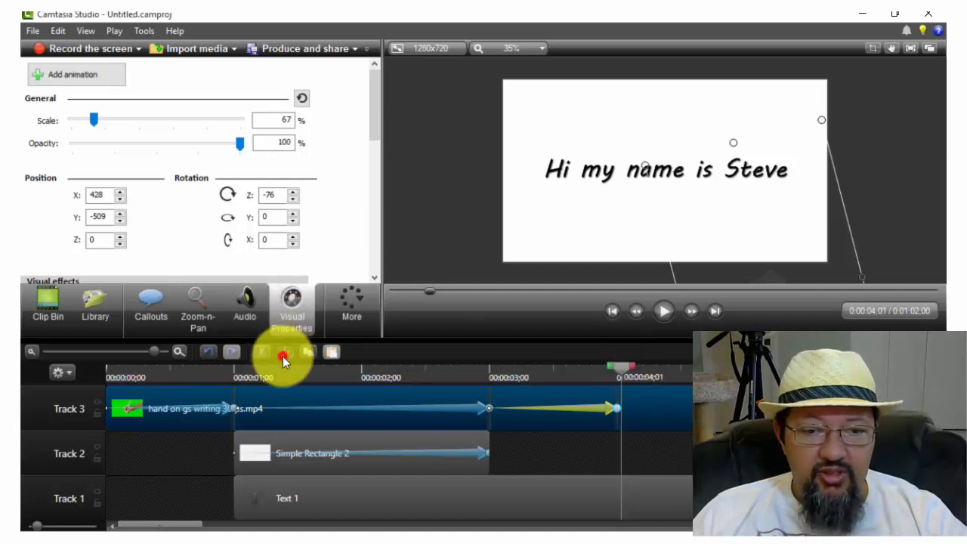
left_click(661, 414)
key("Delete")
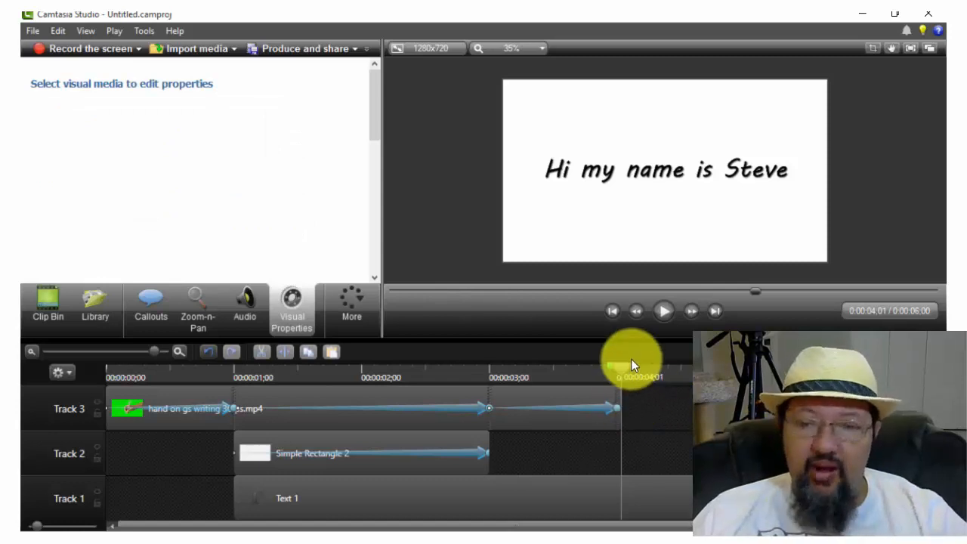
Go back toward the timeline's start and play the trimmed writing animation through the hand's exit
left_click_drag(616, 367, 167, 380)
left_click(665, 311)
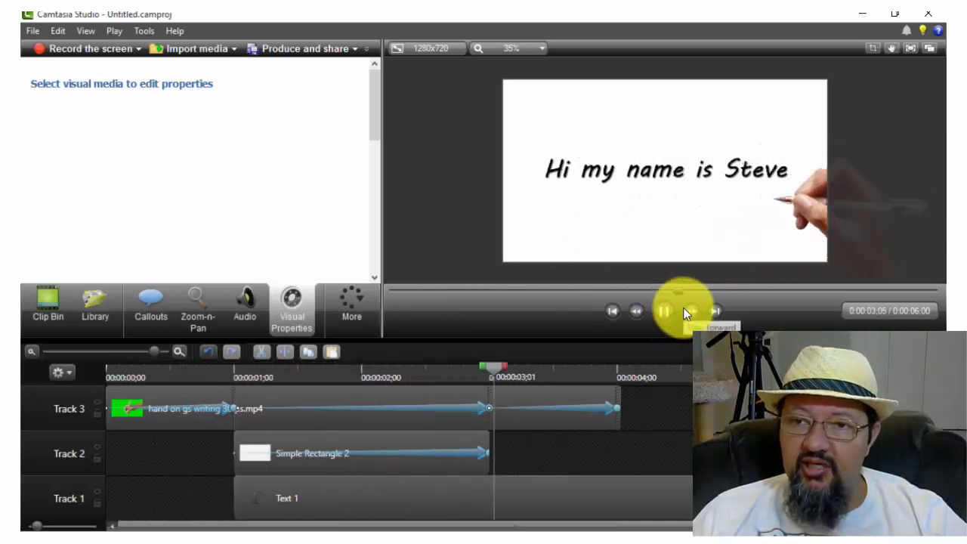
left_click(665, 310)
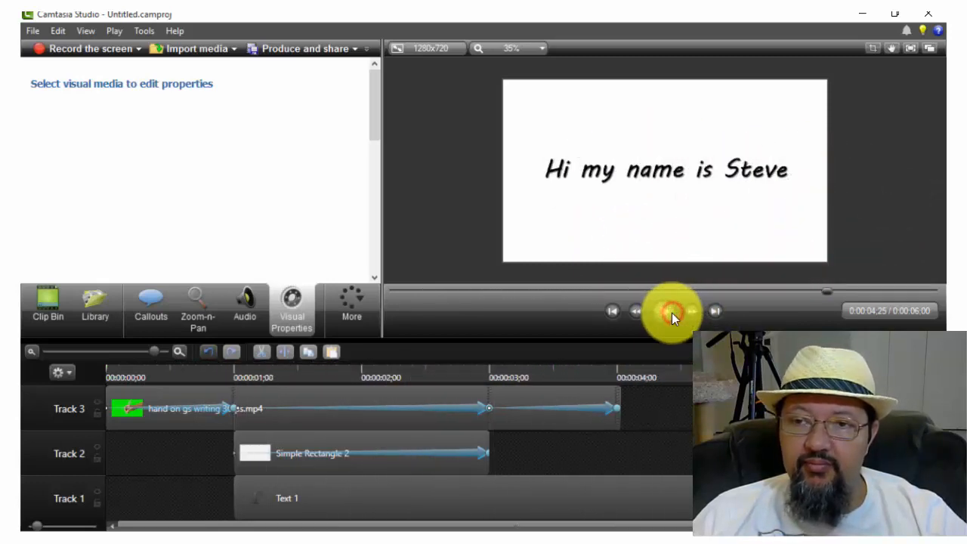